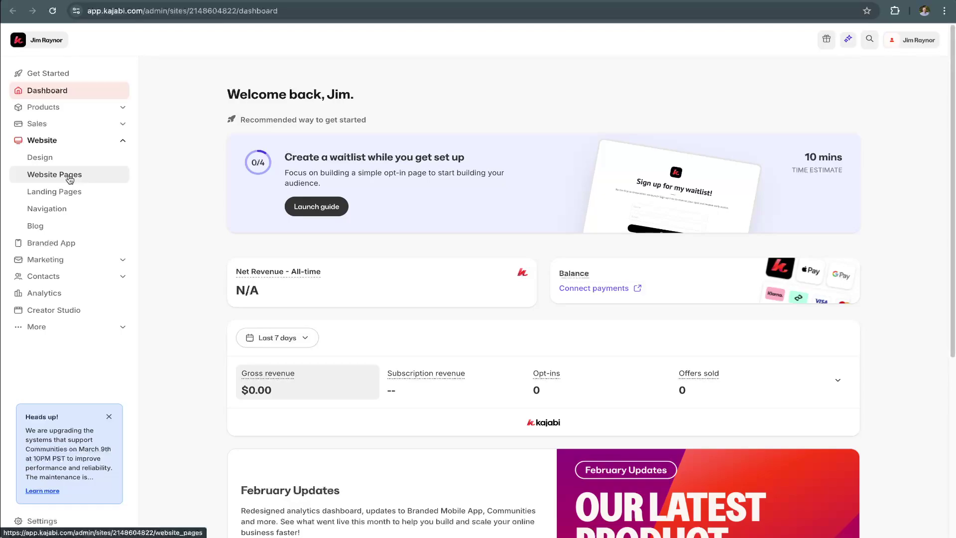
- Look through the website pages list, view the Blog page in the page editor, and return to the list
click(69, 179)
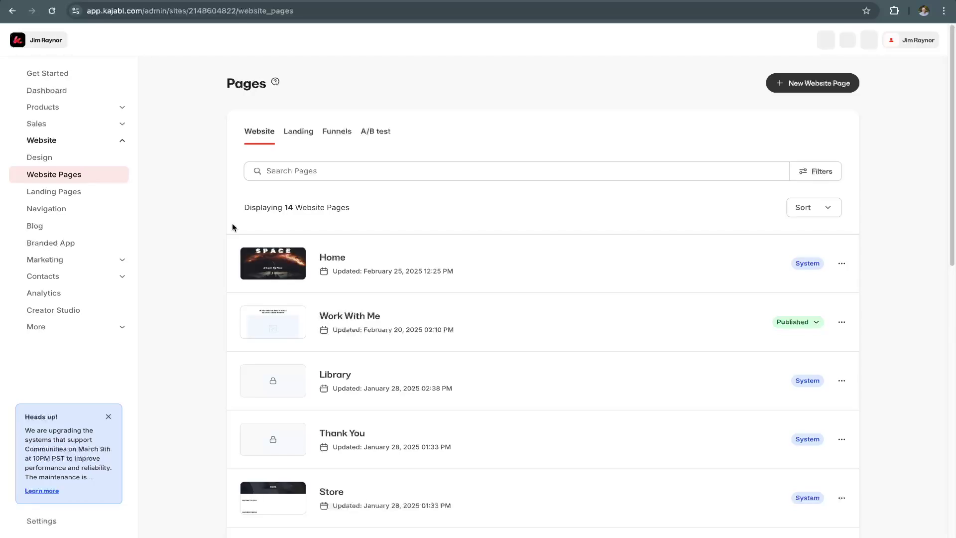
scroll(217, 289, down, 1)
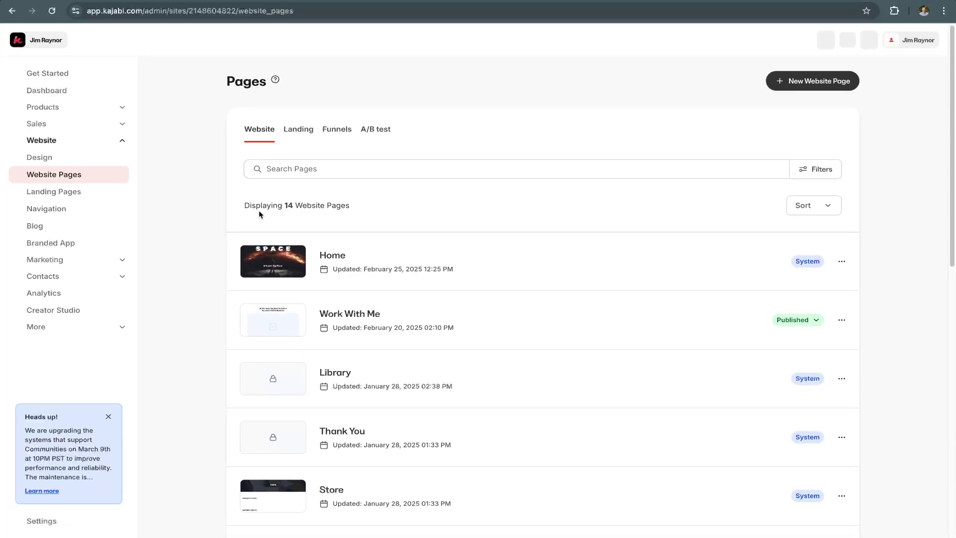
drag(278, 206, 337, 207)
click(337, 207)
scroll(349, 250, down, 1)
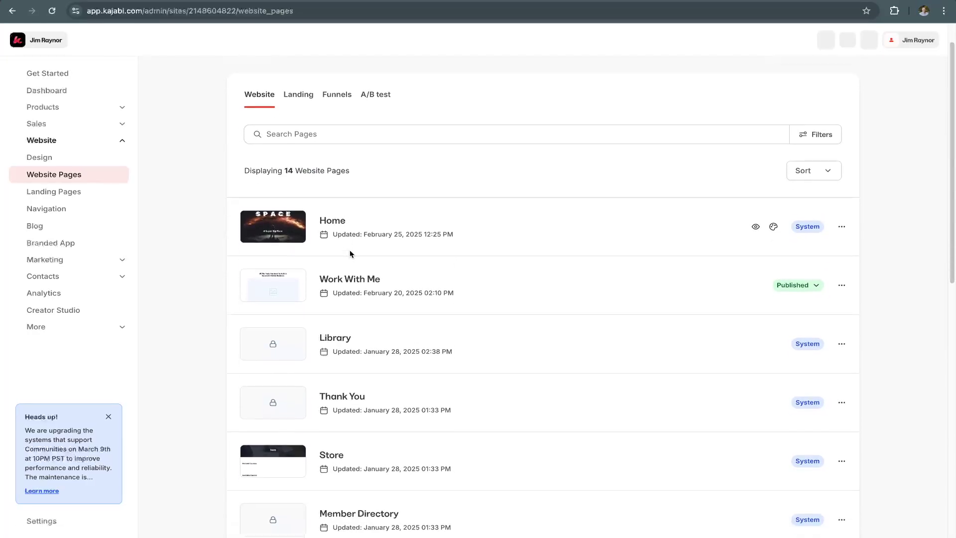
scroll(350, 252, down, 8)
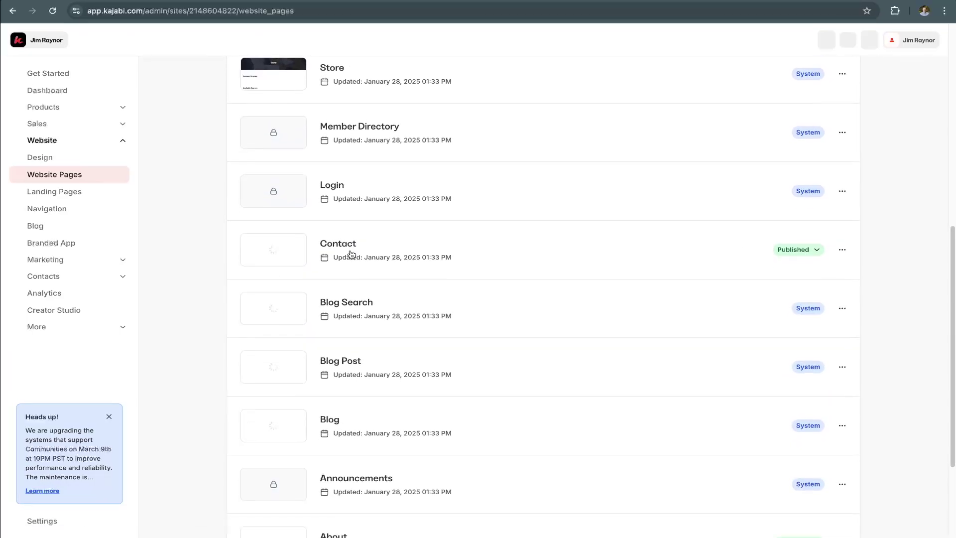
scroll(351, 289, down, 1)
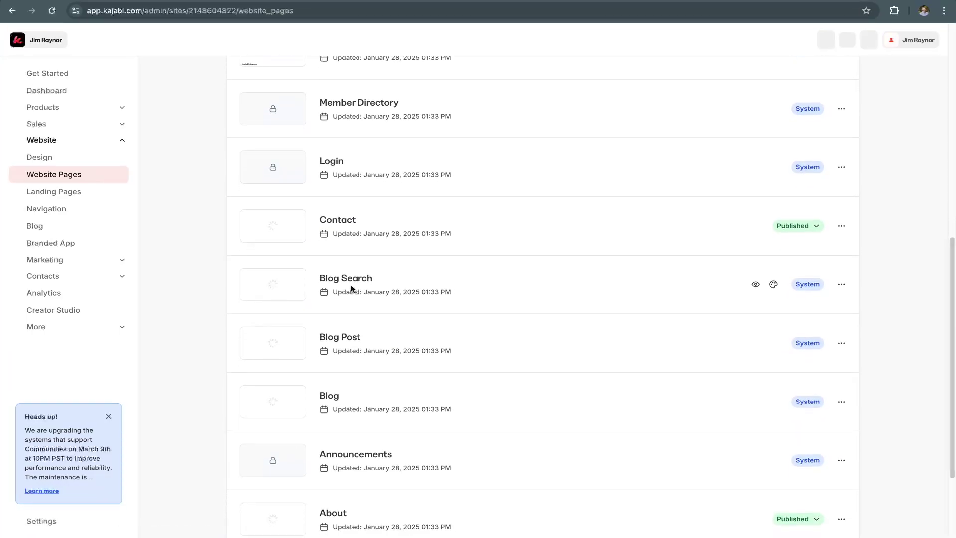
scroll(350, 288, down, 1)
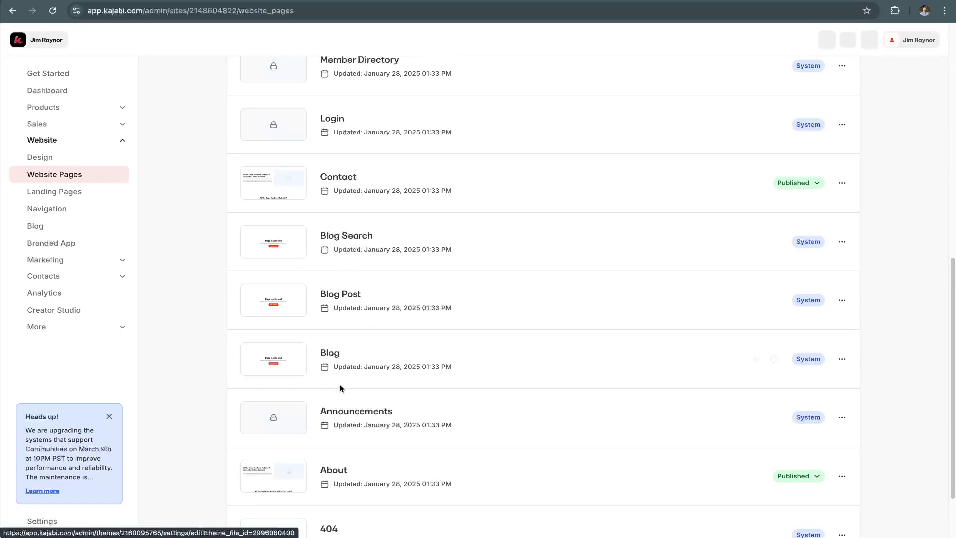
click(330, 356)
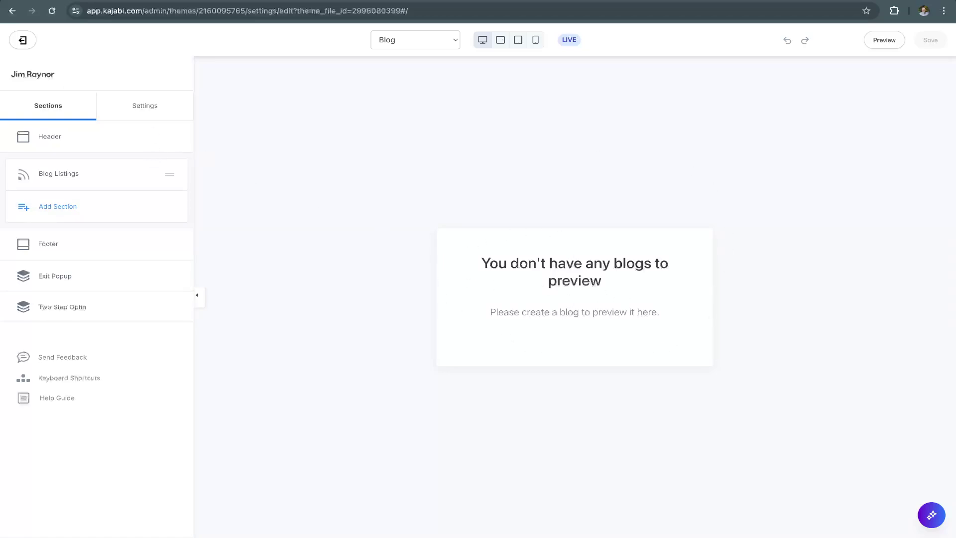
click(23, 40)
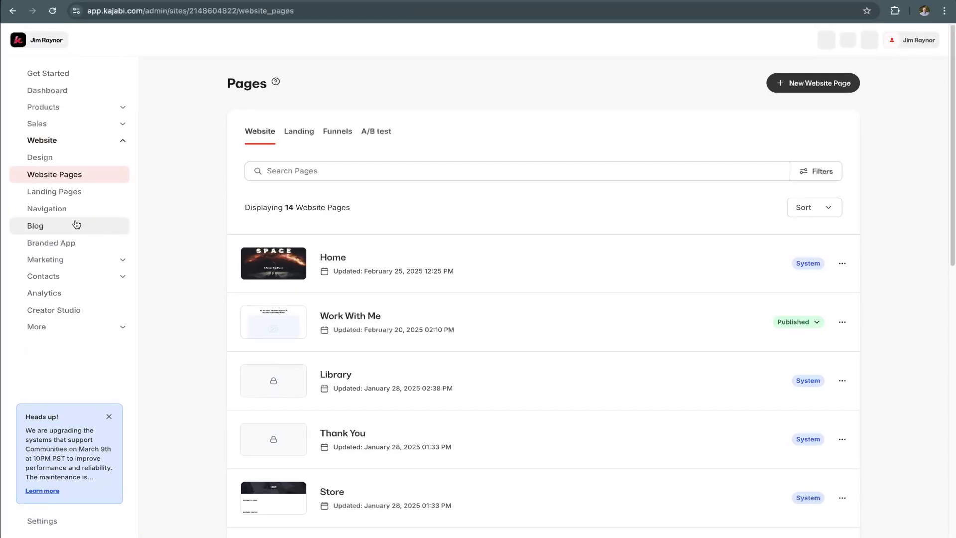
click(40, 228)
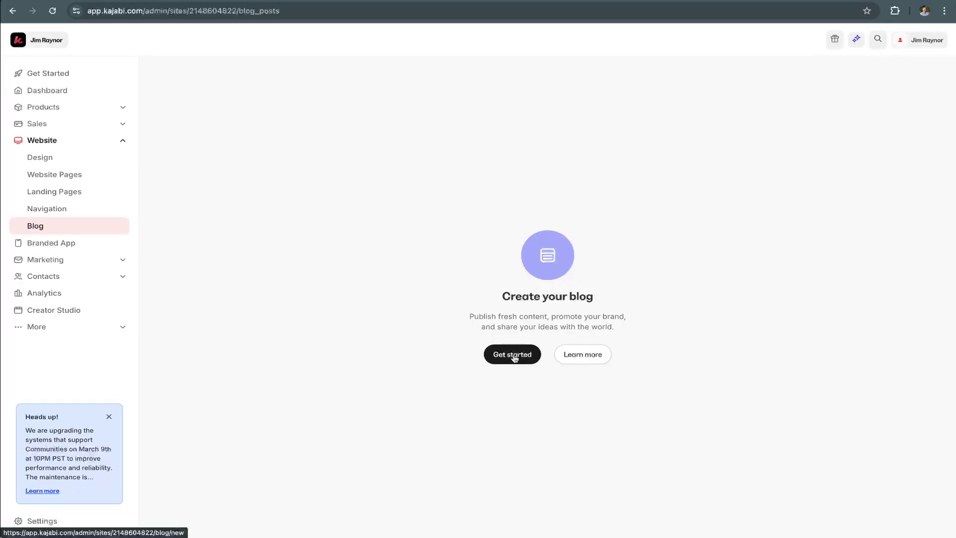
click(514, 357)
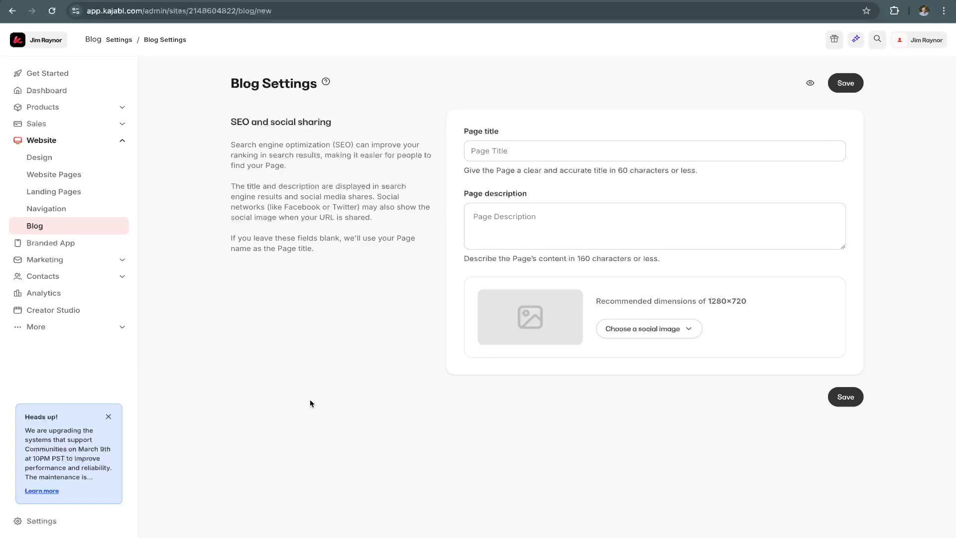
click(50, 91)
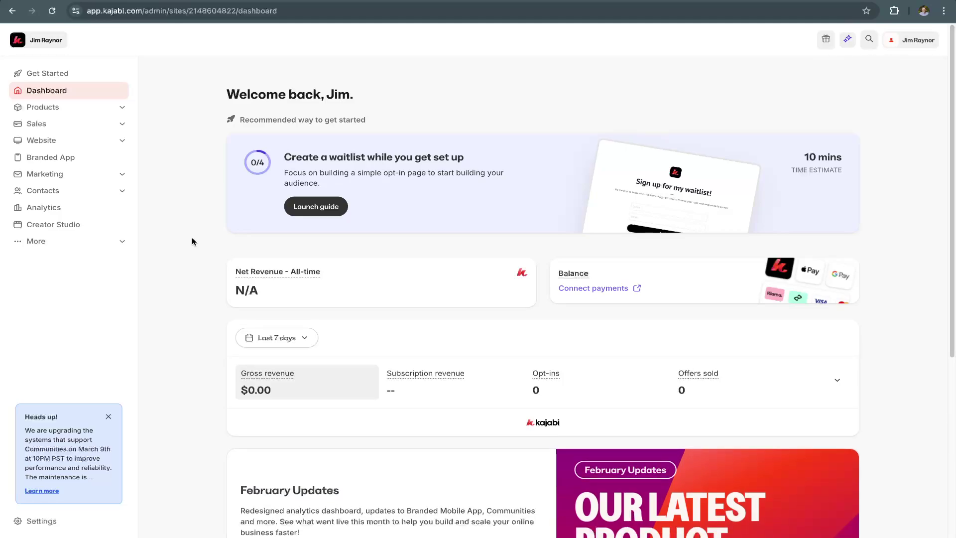
- Start creating the site's blog so that its settings form opens
click(120, 142)
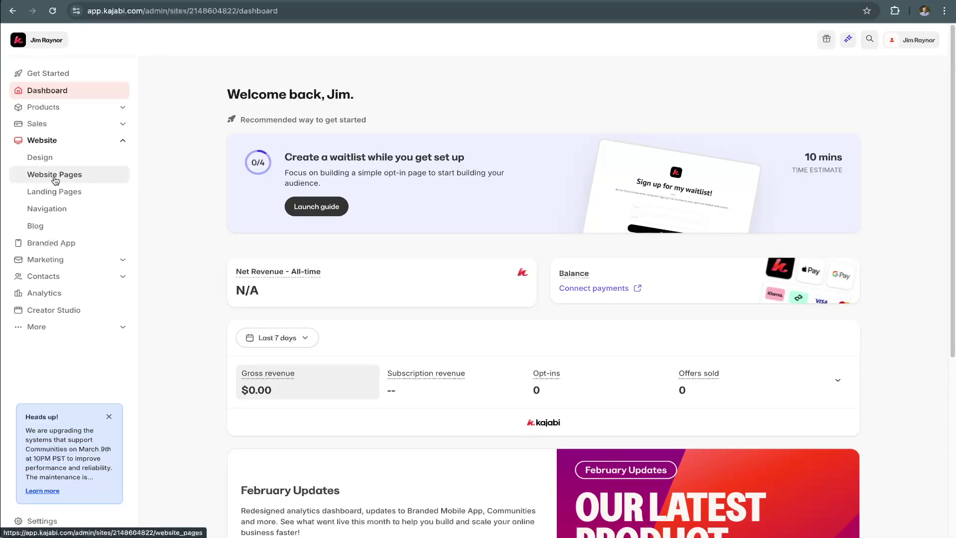
click(36, 228)
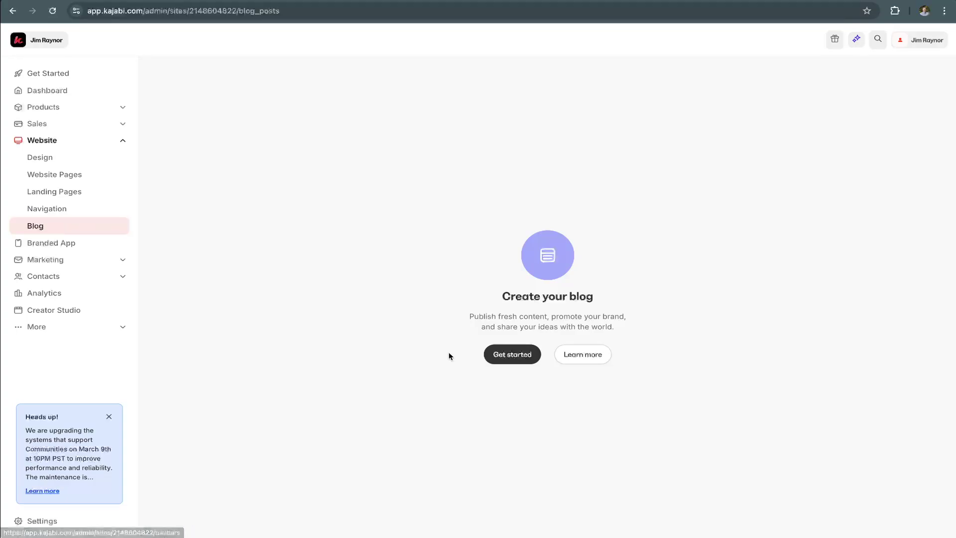
click(522, 355)
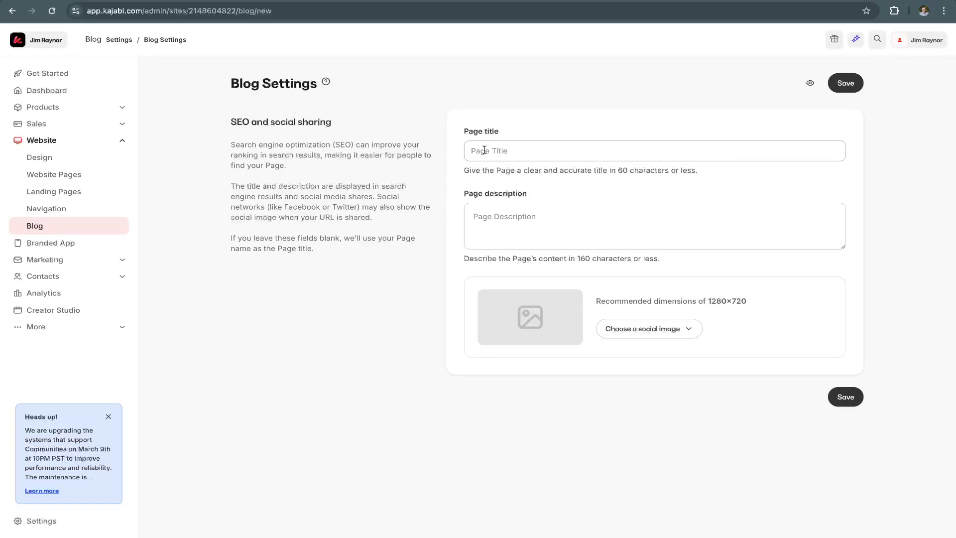
- Enter the blog's page title as "Space Flight |" followed by the site owner's full name
click(512, 149)
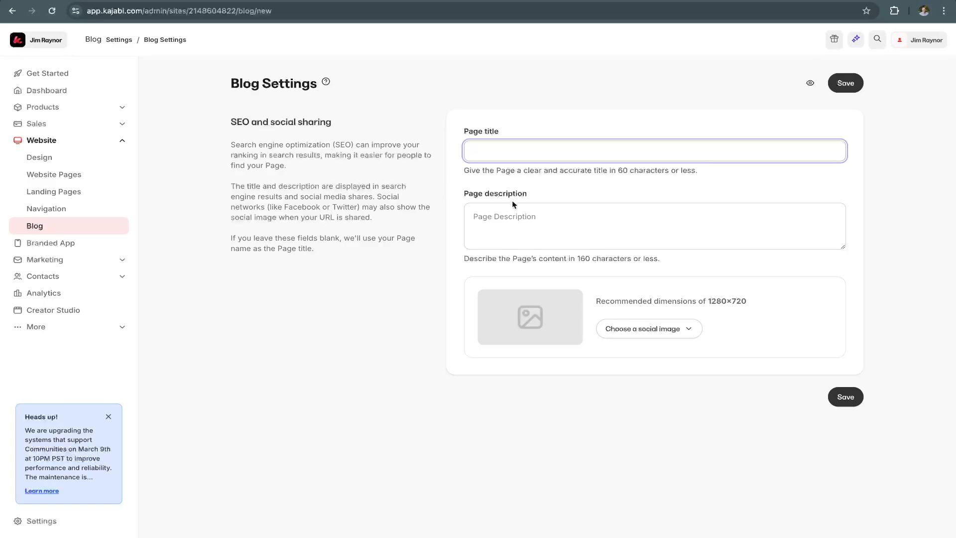
click(514, 216)
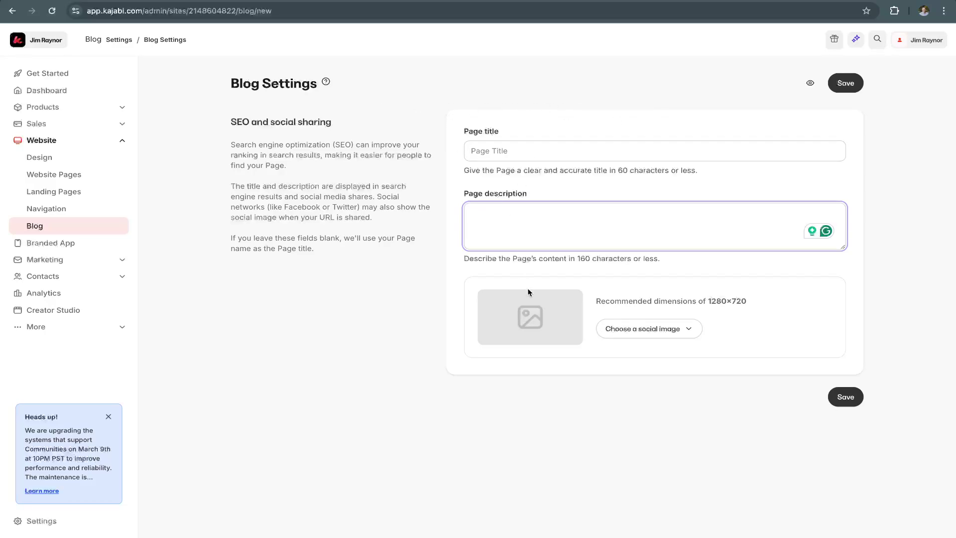
click(469, 156)
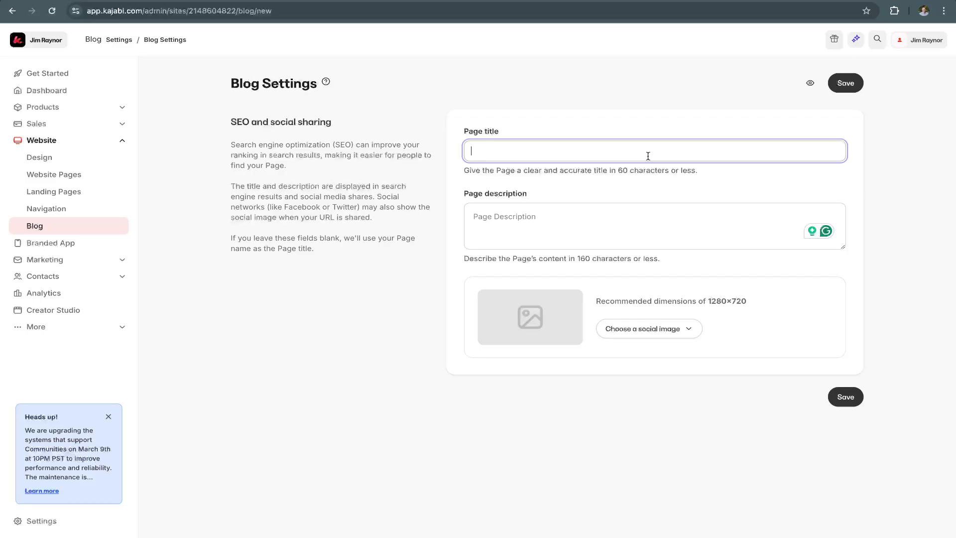
text(| )
text(Jim)
text(Space )
text(Flig)
text(ht)
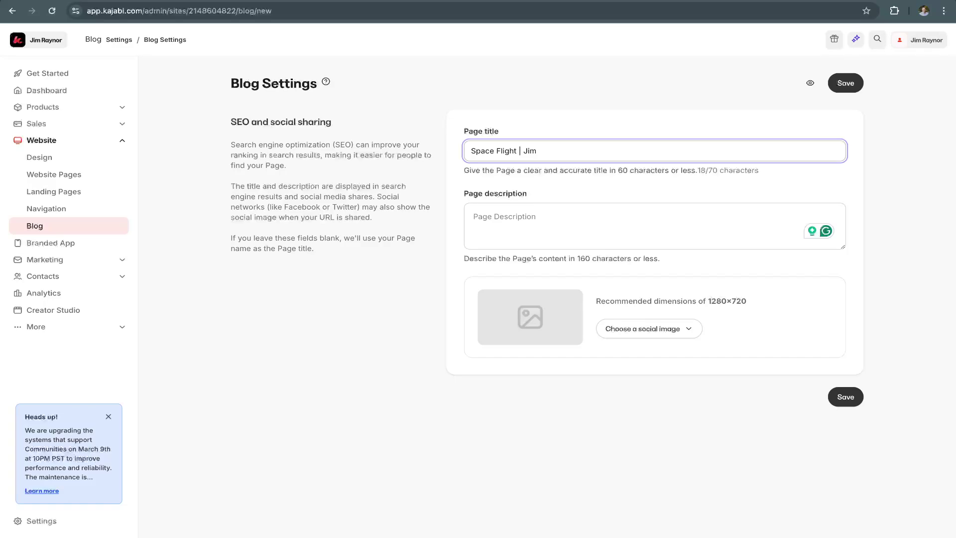
text(Raynor)
drag(586, 152, 465, 150)
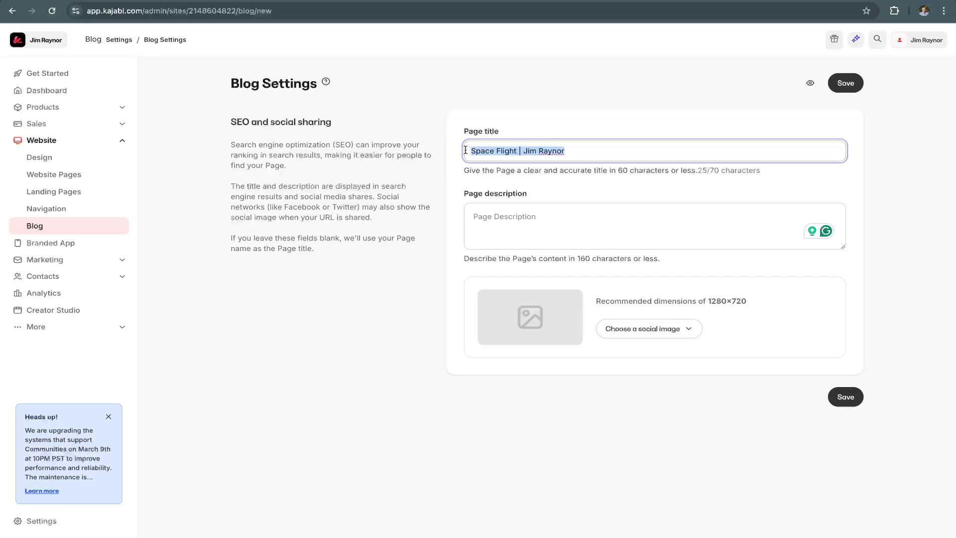
click(515, 151)
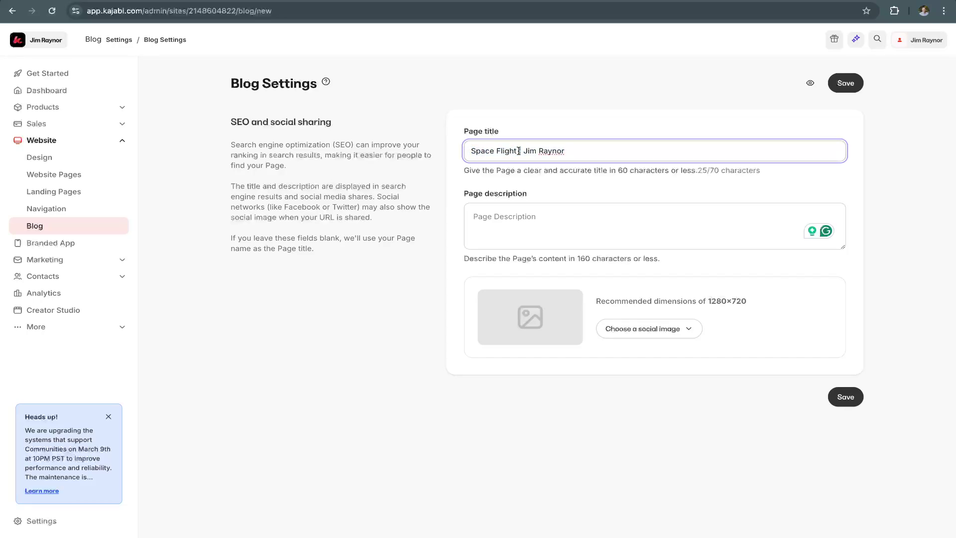
drag(515, 152, 461, 155)
drag(523, 151, 566, 149)
click(581, 150)
drag(520, 150, 441, 155)
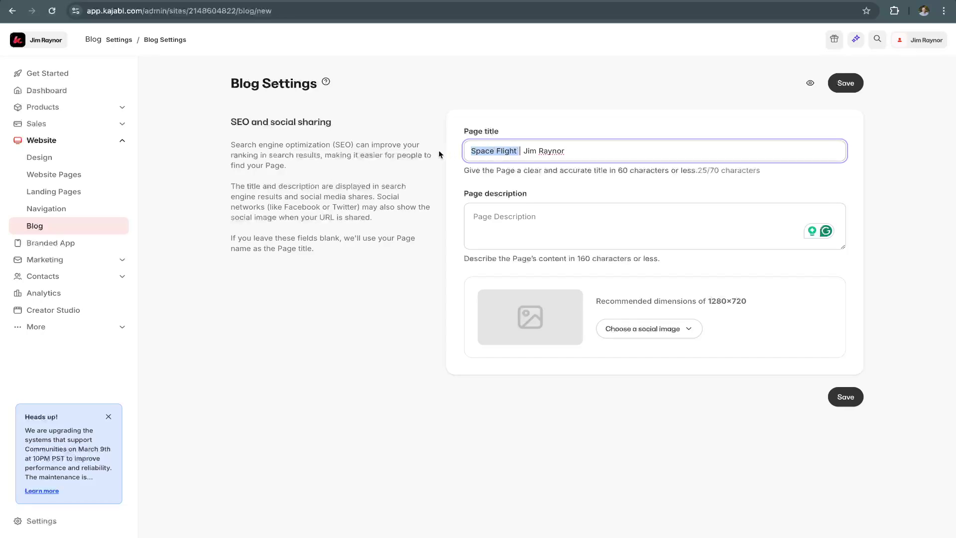
click(518, 151)
drag(518, 150, 581, 152)
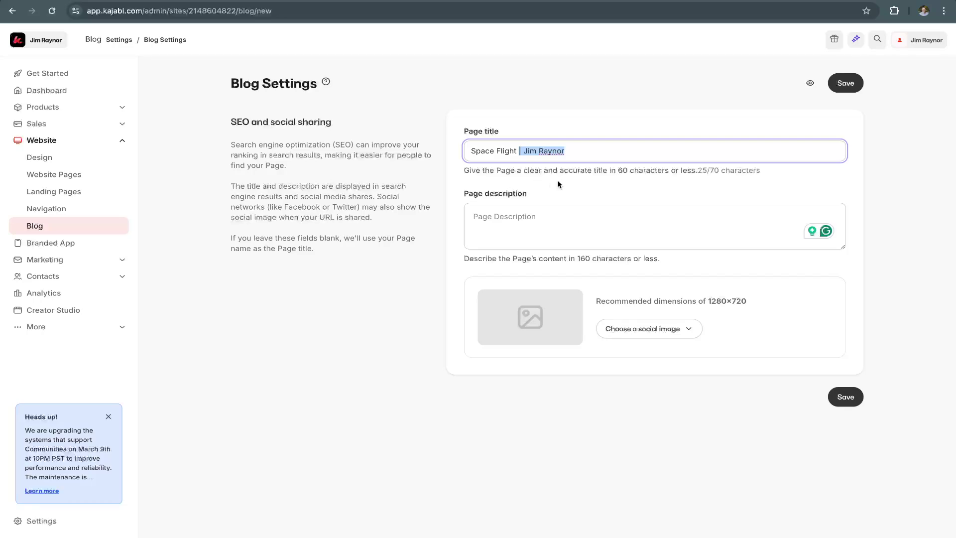
click(570, 152)
mouse_move(568, 153)
mouse_down()
mouse_move(523, 152)
mouse_move(583, 151)
mouse_up()
click(524, 152)
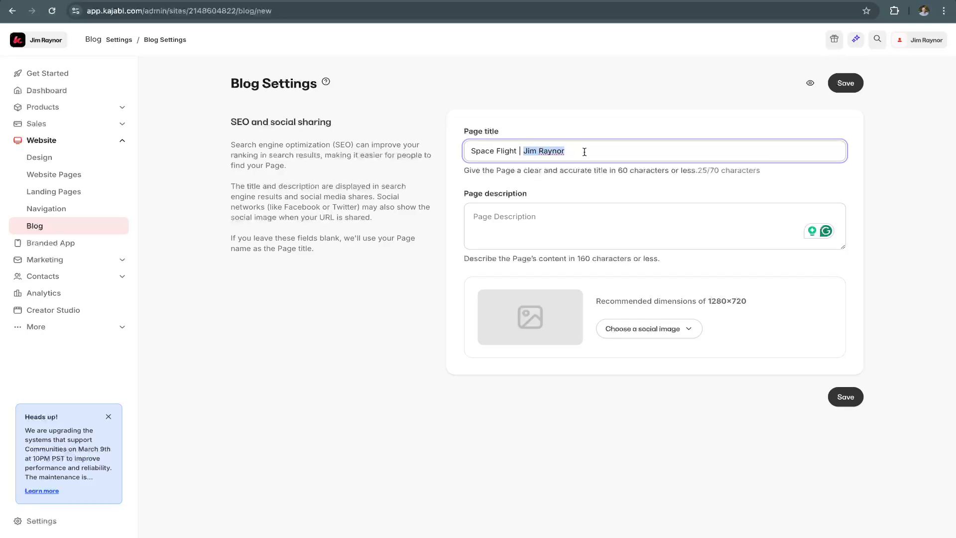
click(582, 151)
drag(523, 151, 466, 149)
click(466, 149)
drag(520, 150, 462, 149)
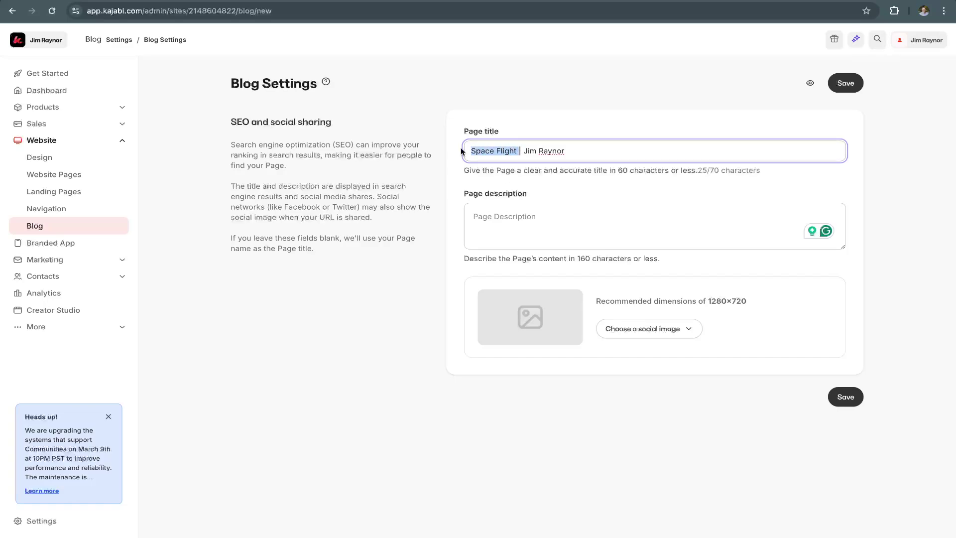
click(475, 153)
- Save the blog settings and start a new blog post
click(846, 83)
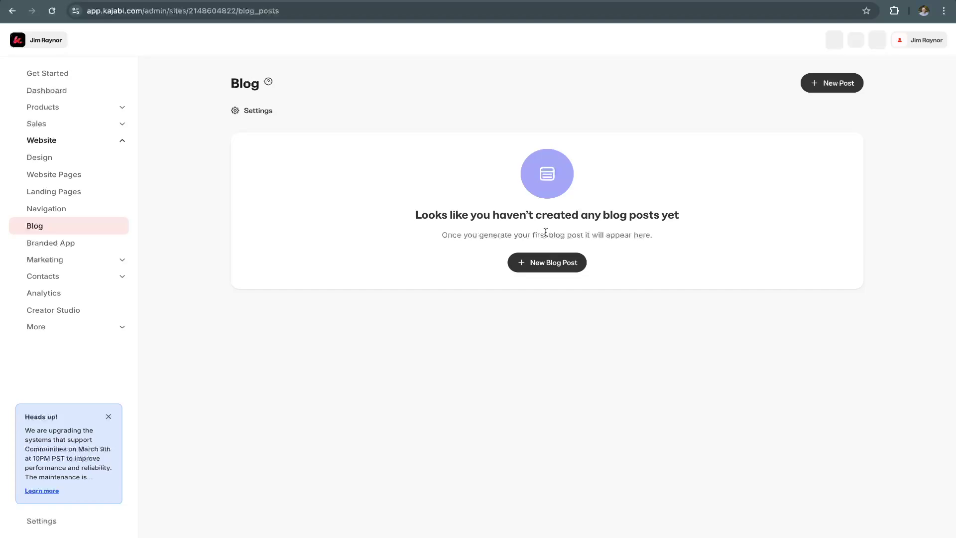
click(549, 267)
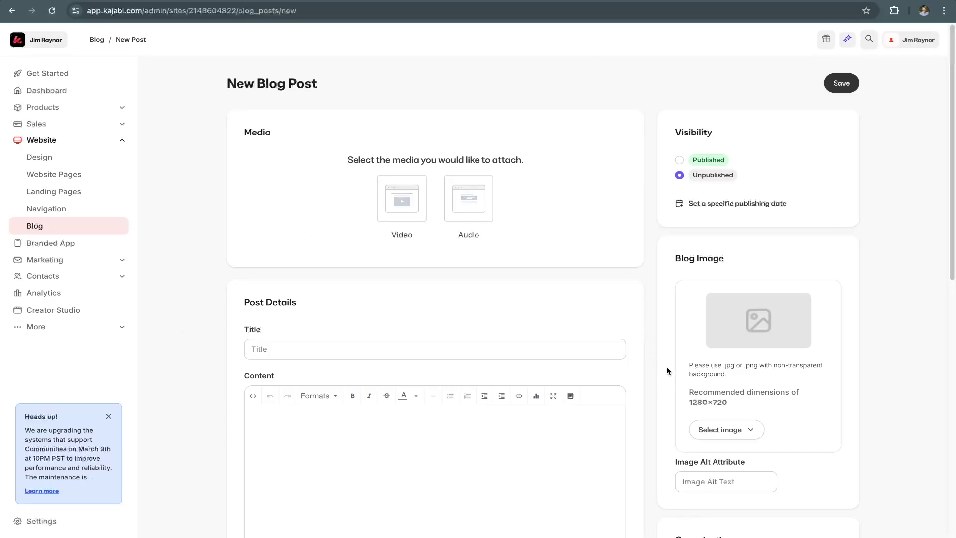
- Review the new post form's media, visibility, post details, blog image, tags, and SEO and sharing options
scroll(659, 372, down, 5)
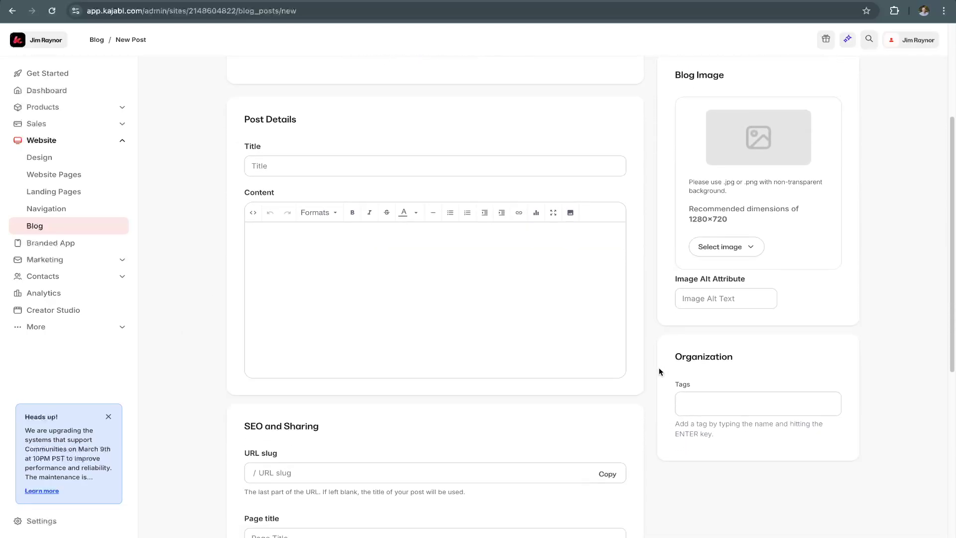
scroll(649, 398, down, 2)
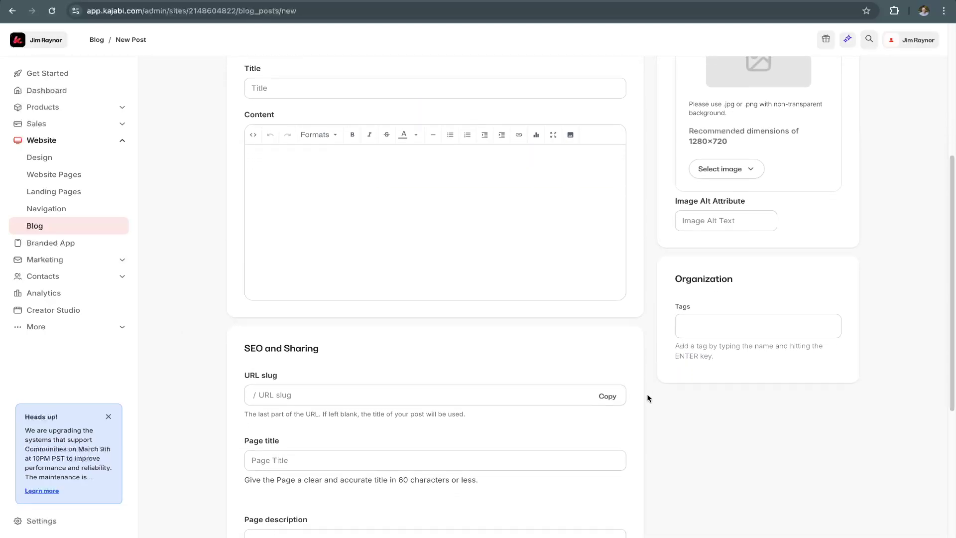
scroll(649, 397, down, 4)
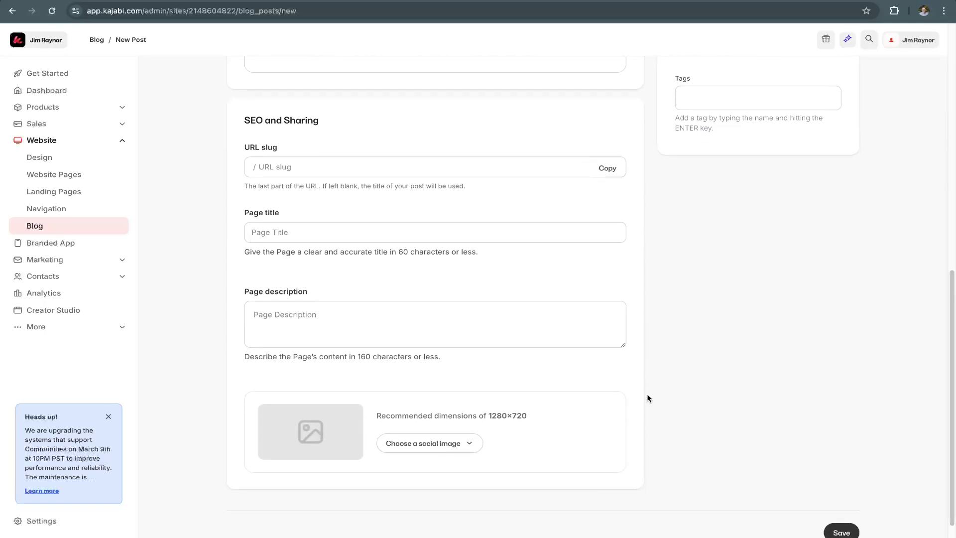
scroll(649, 398, up, 8)
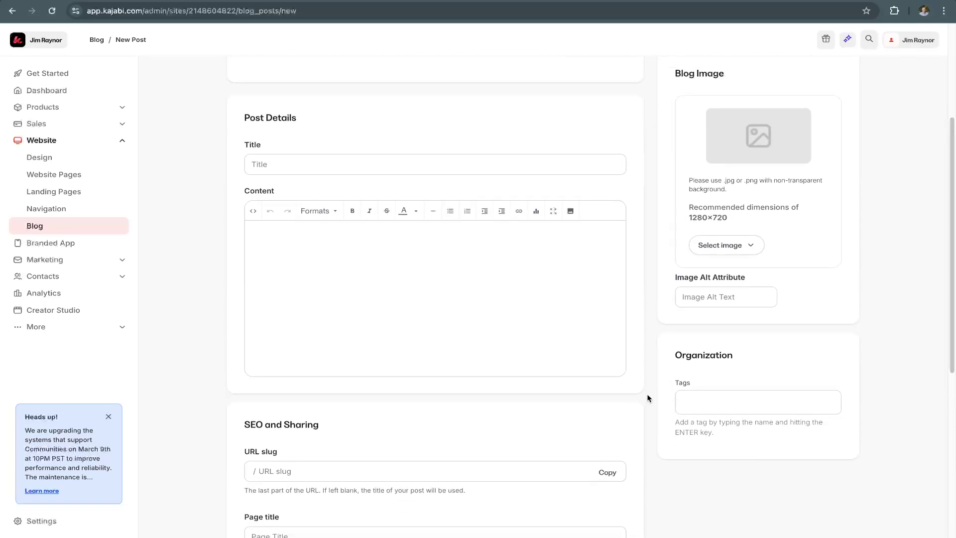
scroll(649, 397, up, 2)
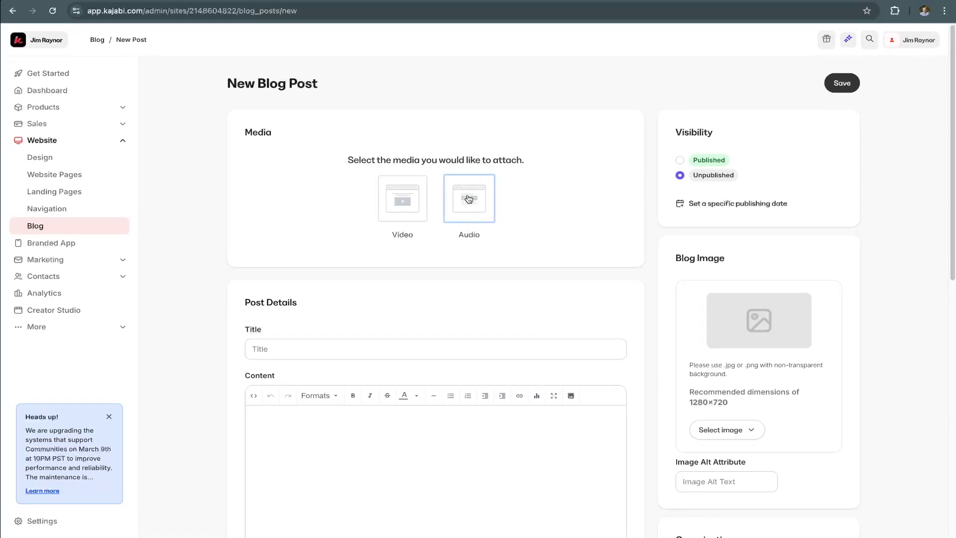
scroll(481, 242, down, 1)
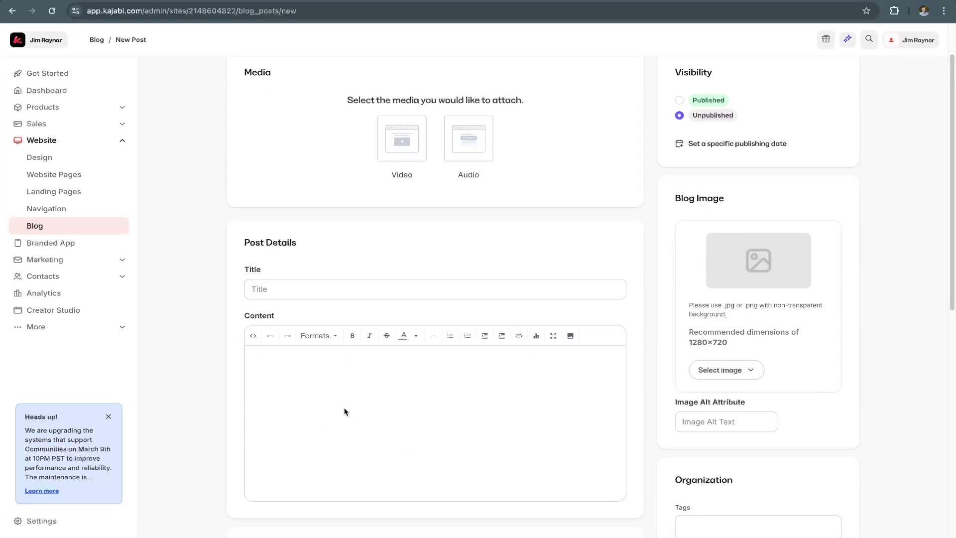
scroll(393, 399, down, 1)
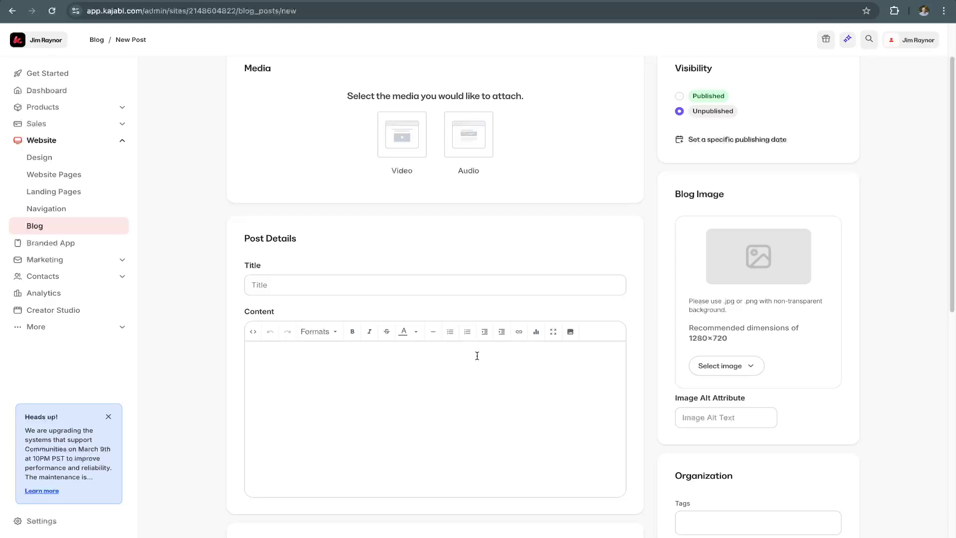
- View the source code editor for the post's content and close it without entering any code
click(253, 332)
right_click(321, 159)
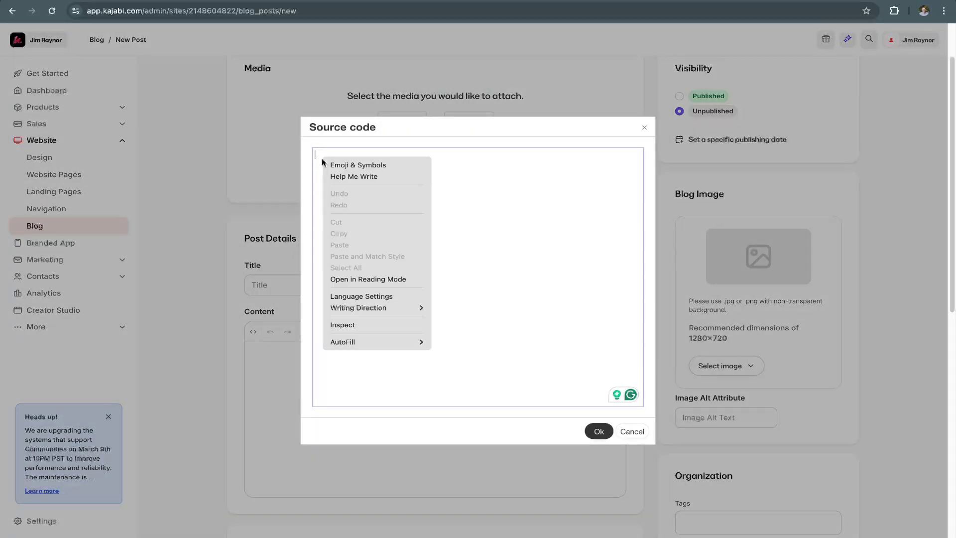
click(559, 223)
click(593, 434)
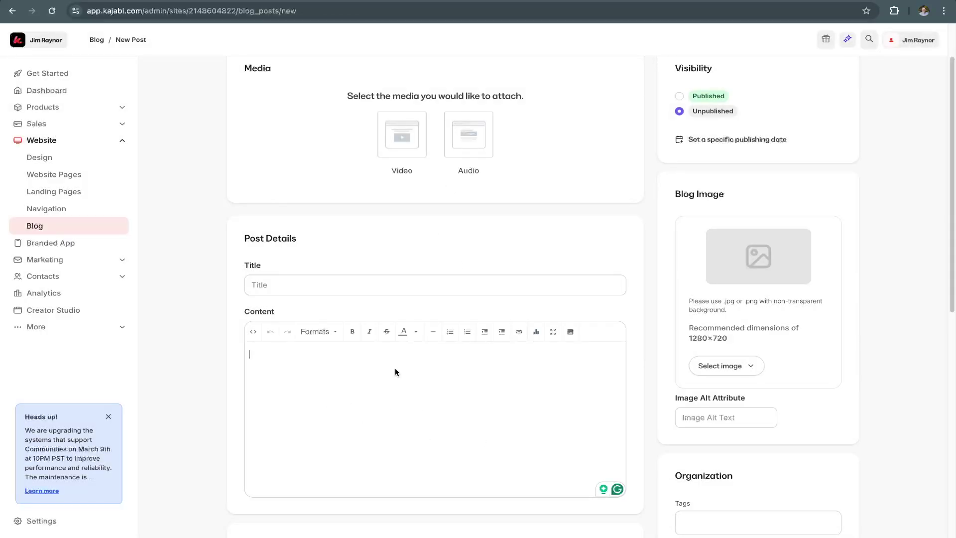
- Check whether code can be pasted into the content's source code editor, and close the editor empty
scroll(431, 425, down, 1)
scroll(383, 389, down, 2)
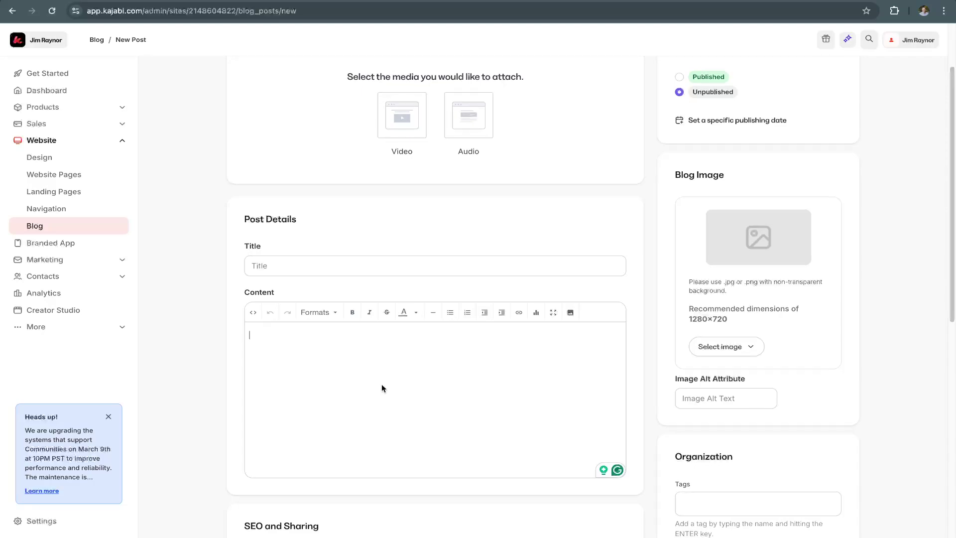
scroll(381, 388, down, 2)
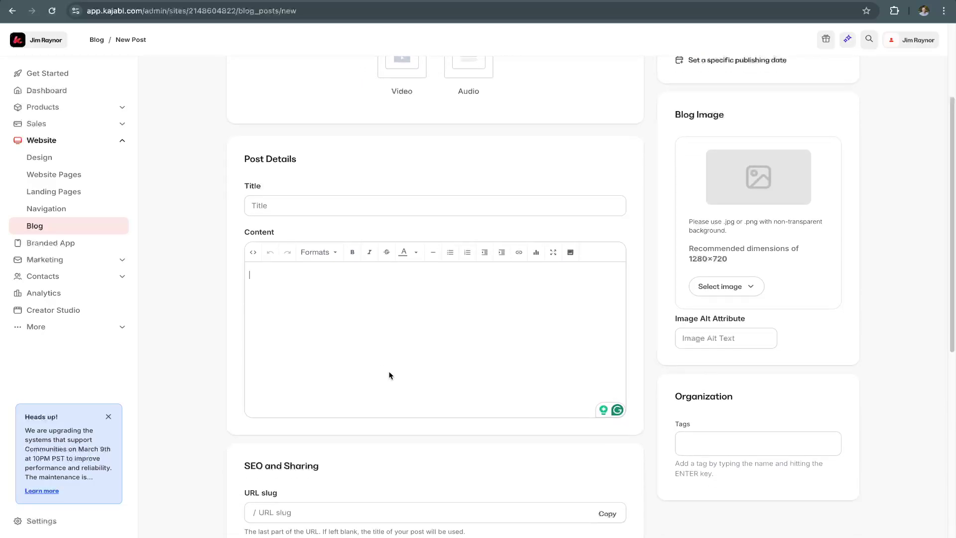
scroll(389, 374, down, 1)
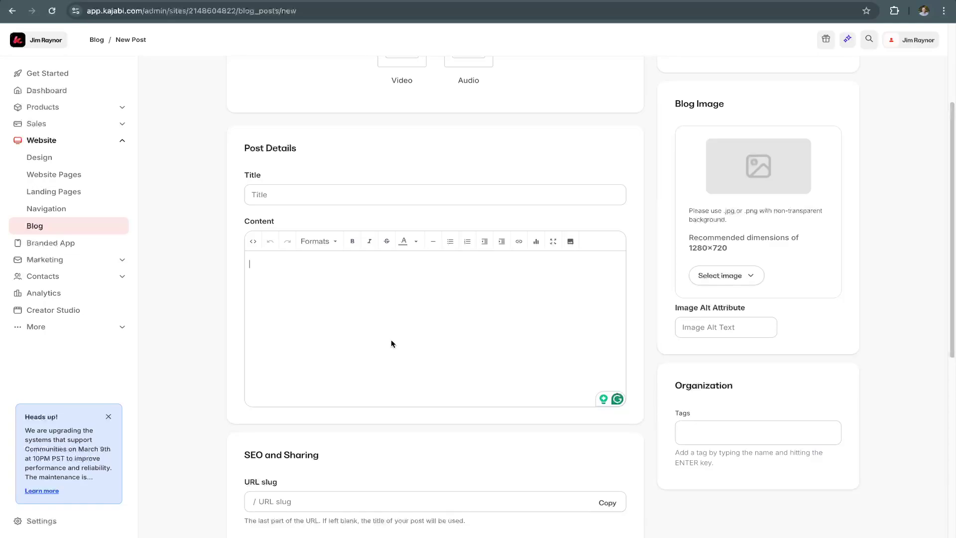
scroll(340, 346, up, 4)
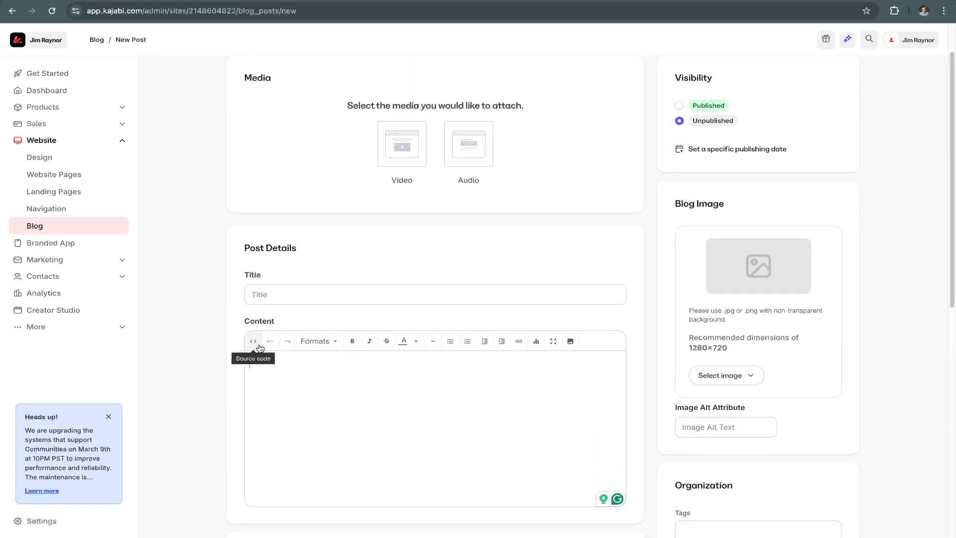
click(252, 343)
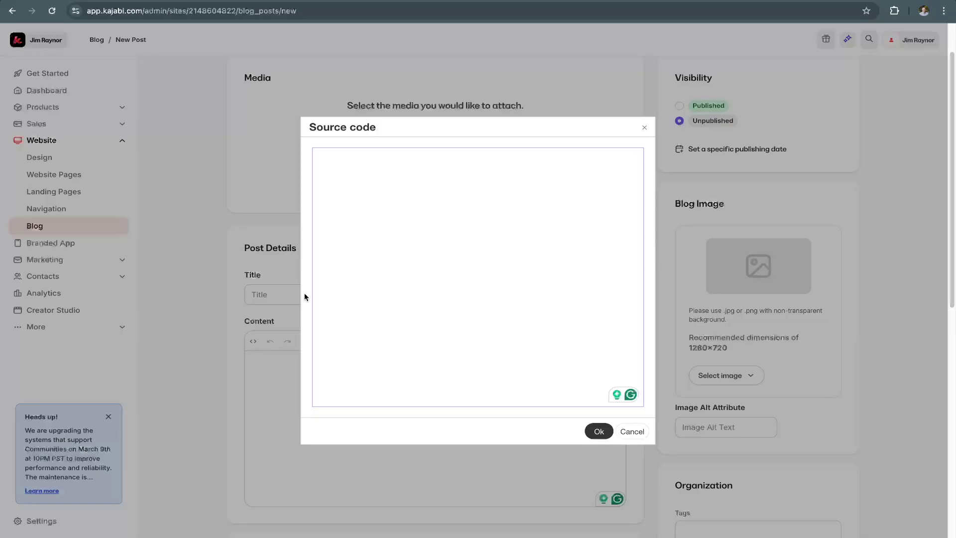
right_click(332, 170)
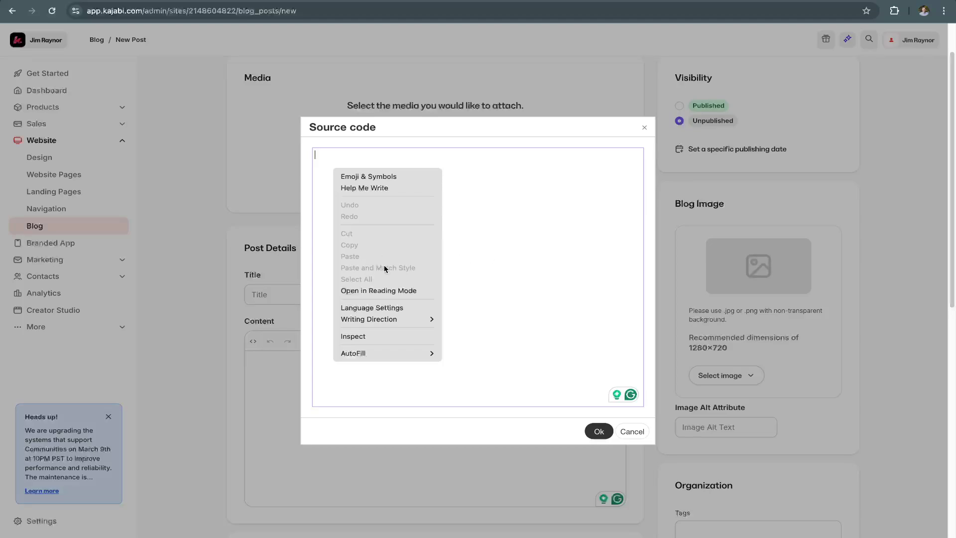
click(556, 247)
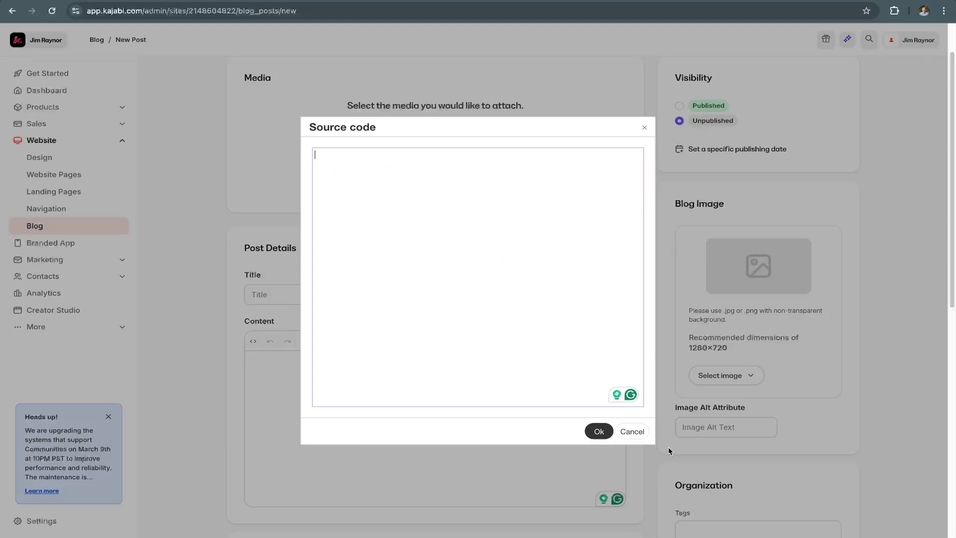
click(599, 431)
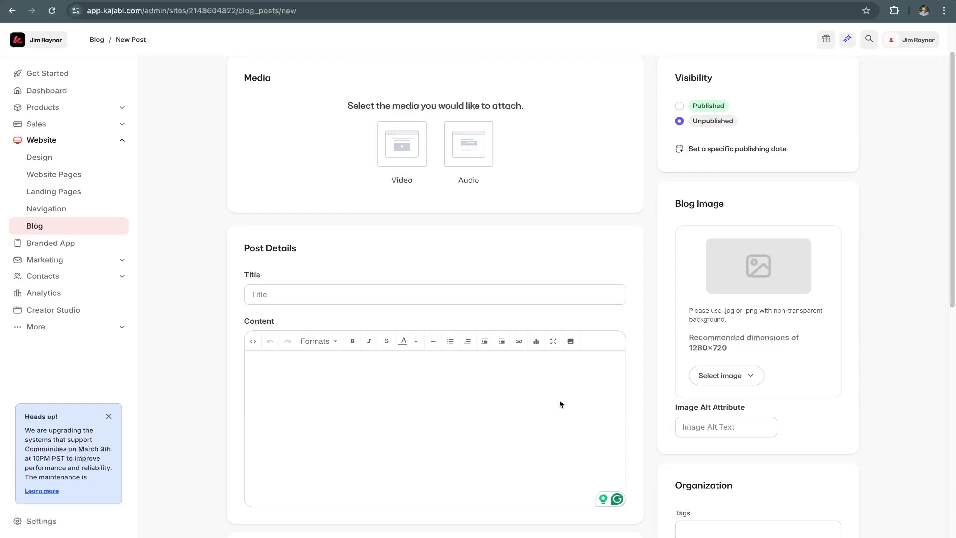
- Examine the new post's title, content, visibility, publishing date, blog image, alt text and tag fields
scroll(527, 417, down, 2)
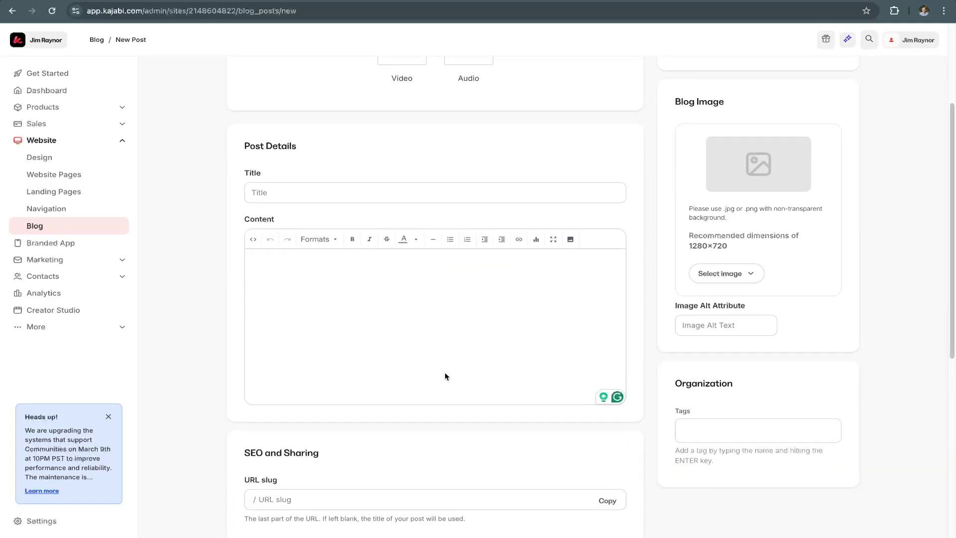
scroll(445, 372, up, 2)
scroll(445, 375, up, 1)
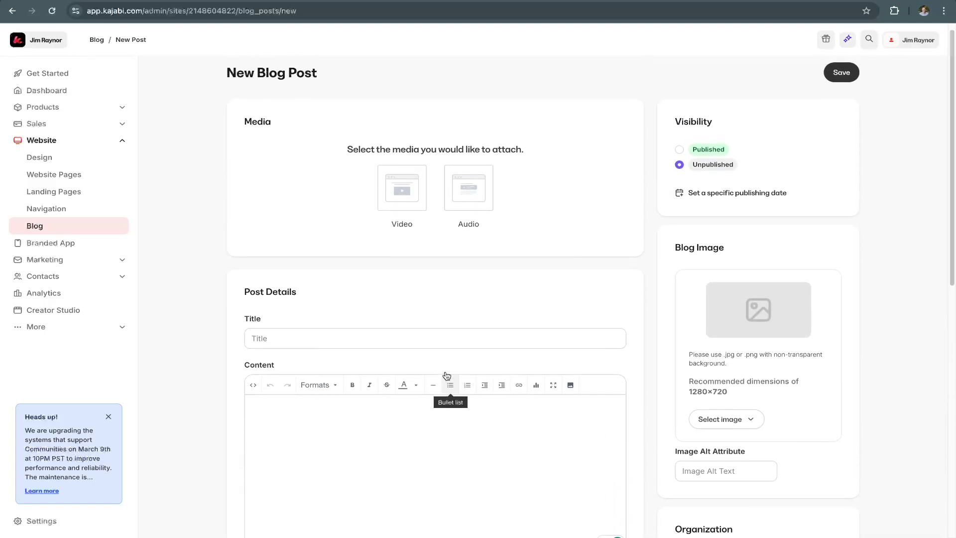
click(266, 348)
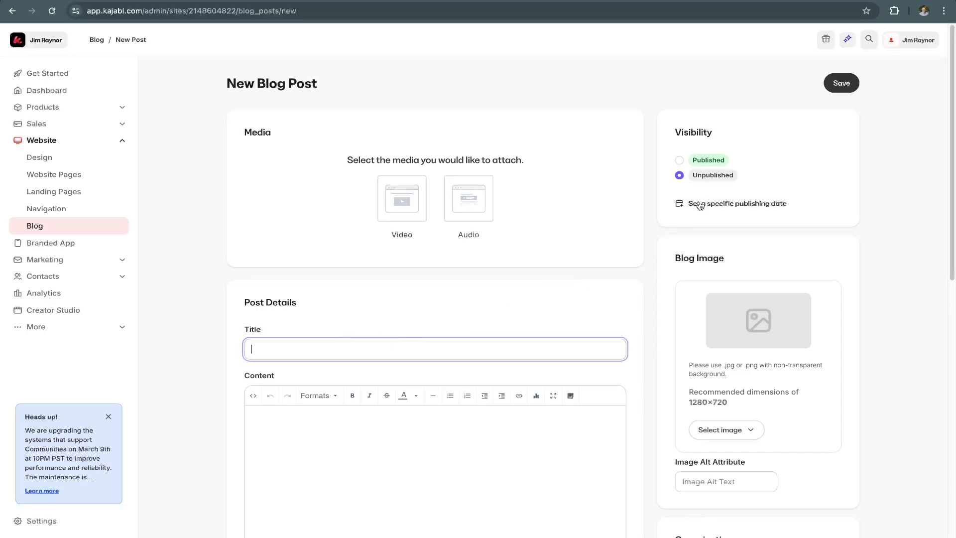
scroll(680, 305, down, 1)
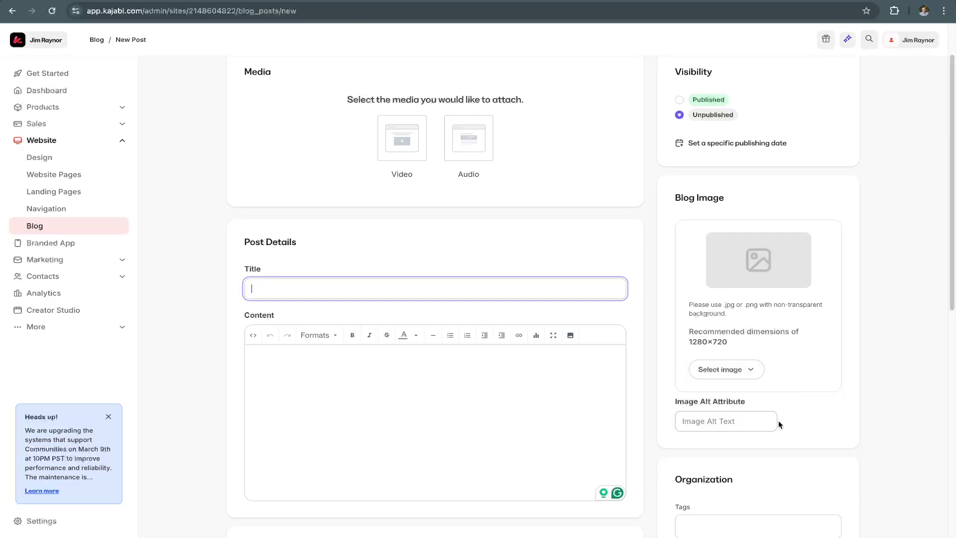
scroll(658, 432, down, 5)
click(701, 226)
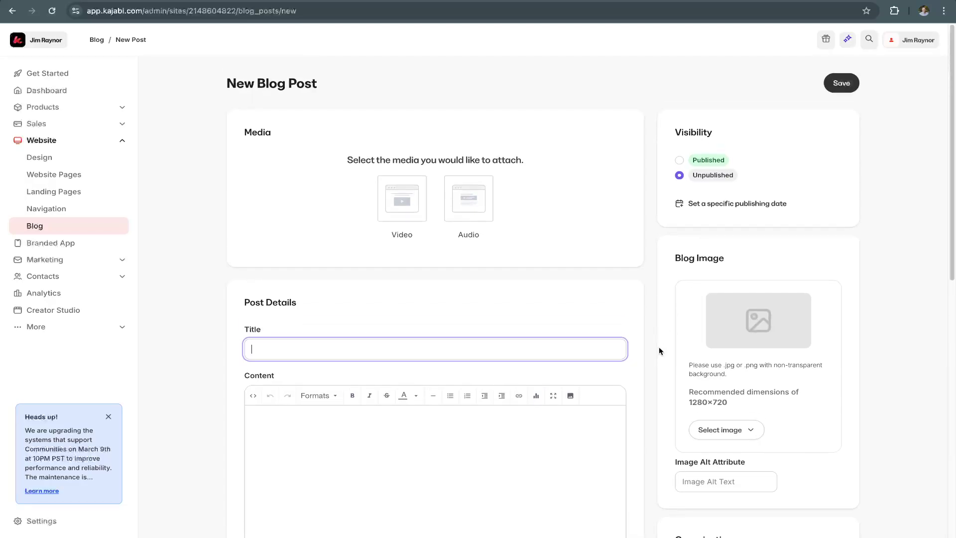
scroll(657, 349, down, 5)
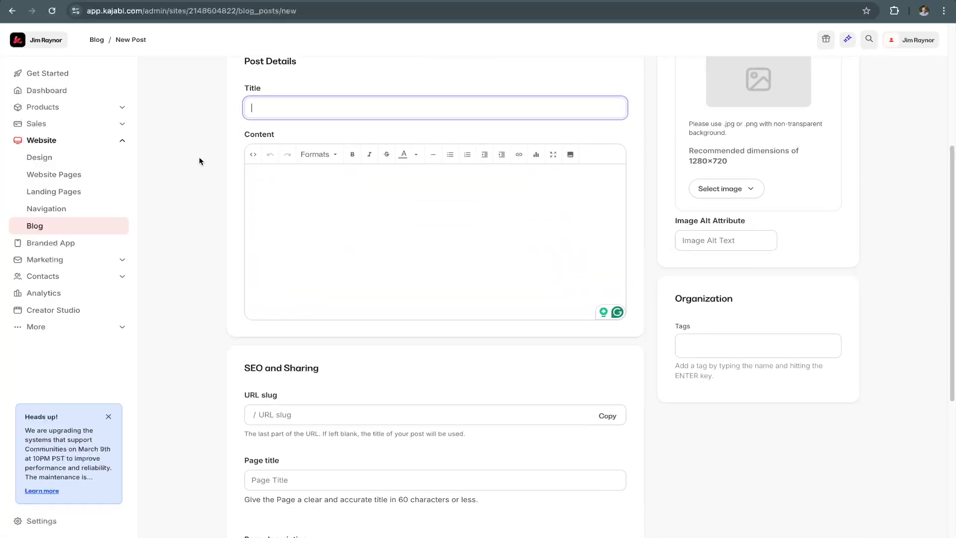
scroll(456, 286, down, 1)
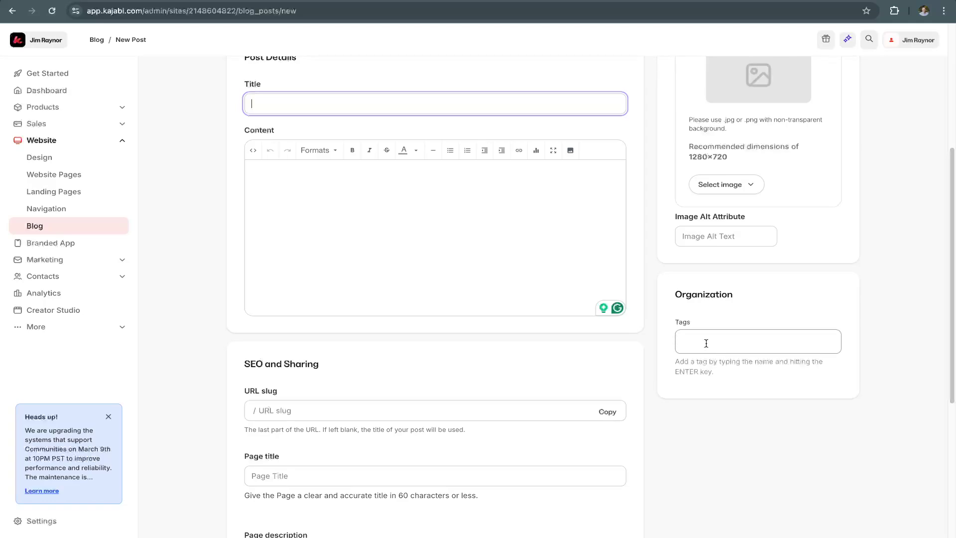
scroll(706, 343, down, 1)
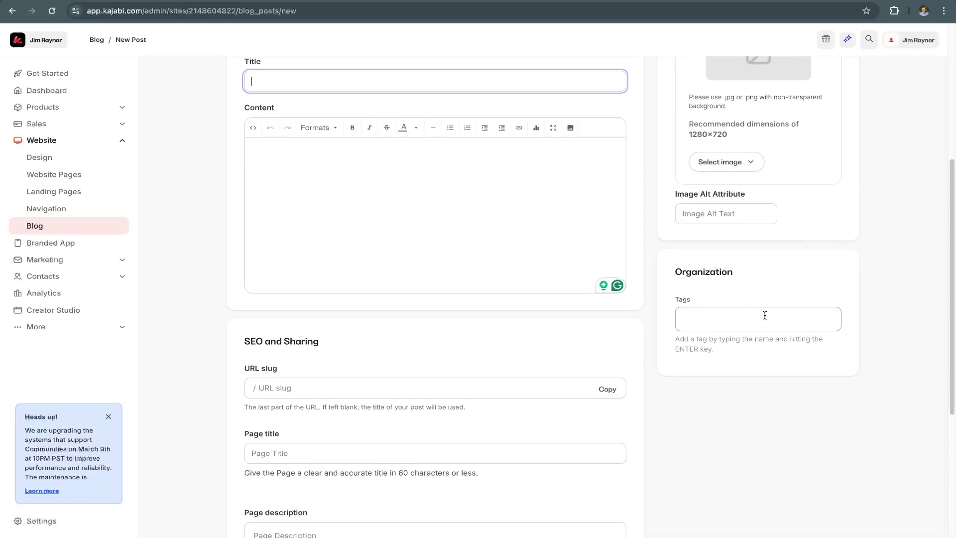
scroll(709, 319, down, 1)
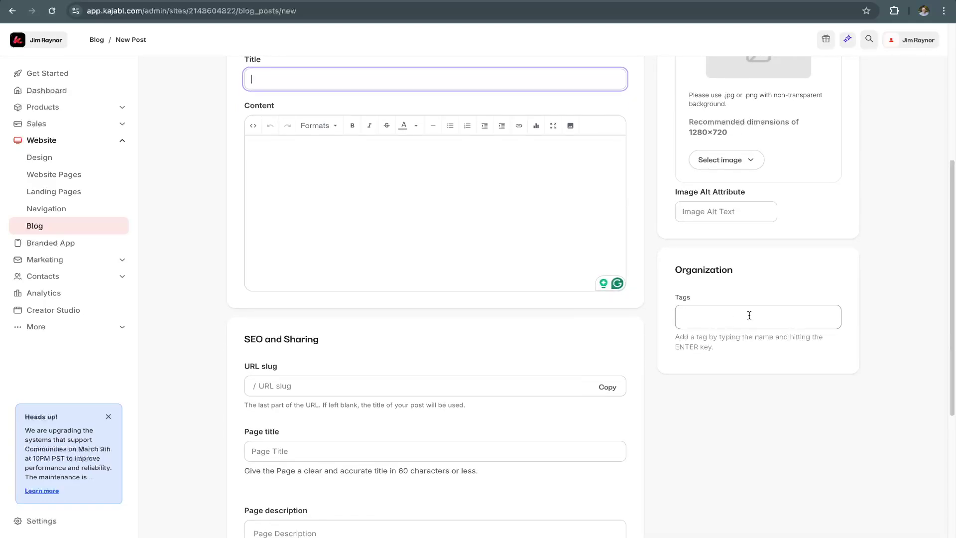
scroll(697, 315, down, 1)
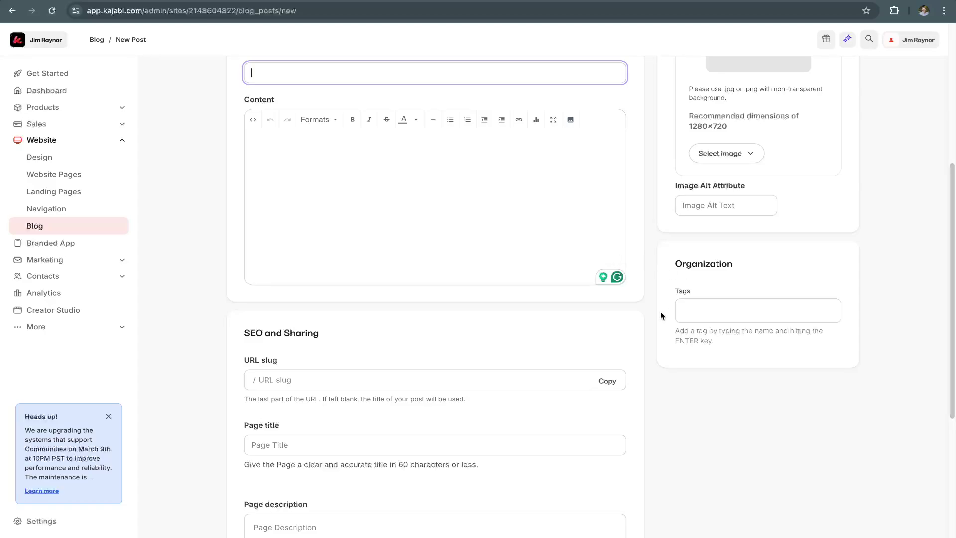
scroll(657, 318, down, 1)
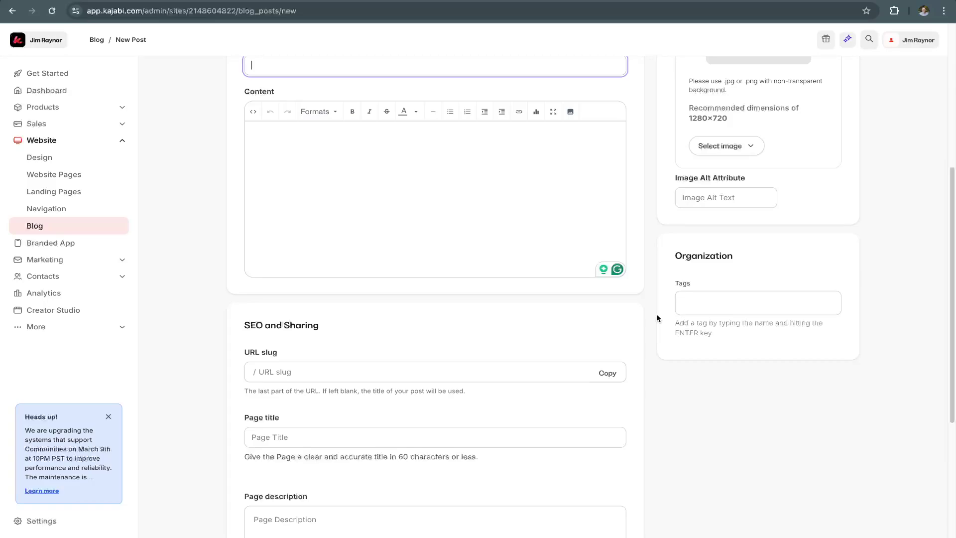
- Examine the post's SEO and sharing fields: URL slug, page title, page description and social image
scroll(656, 316, down, 4)
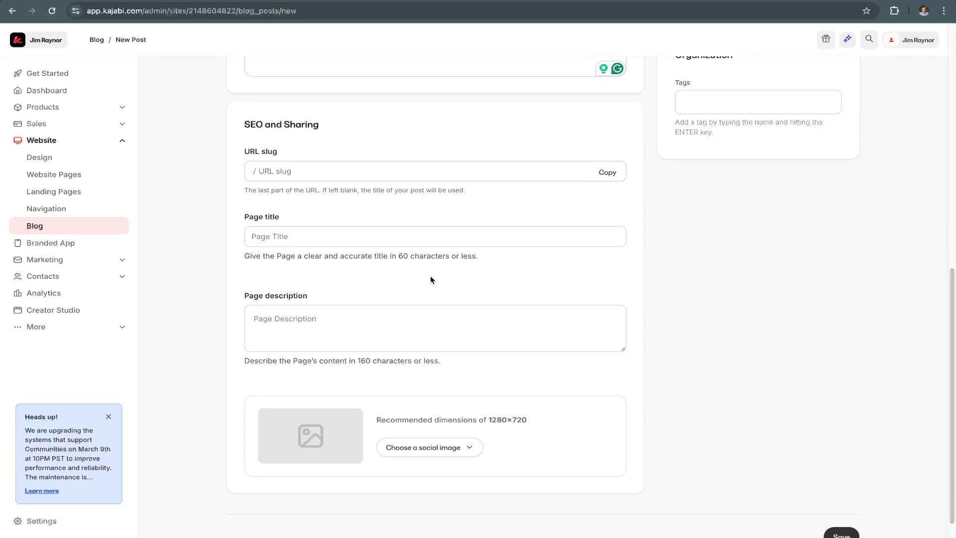
scroll(431, 279, up, 5)
scroll(470, 352, down, 6)
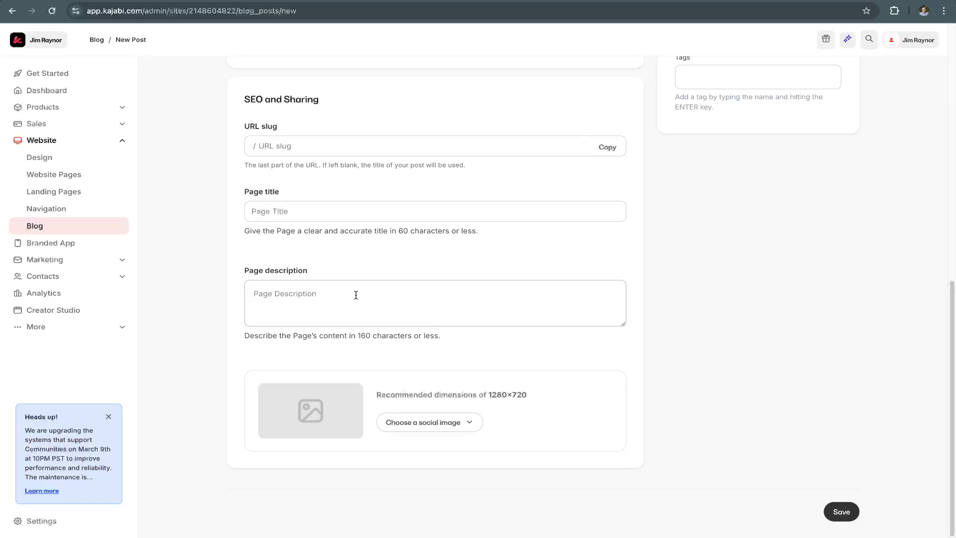
click(255, 294)
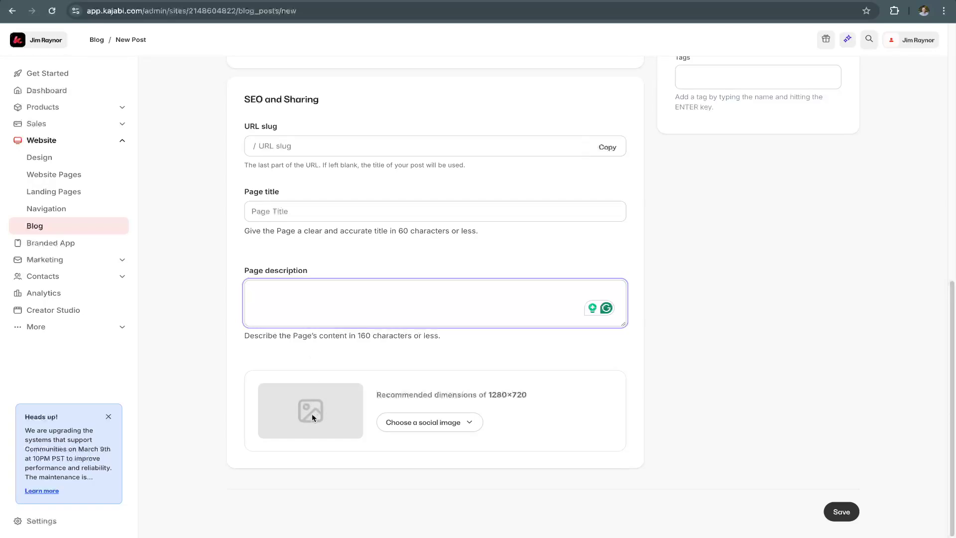
scroll(311, 417, up, 1)
scroll(311, 417, up, 1)
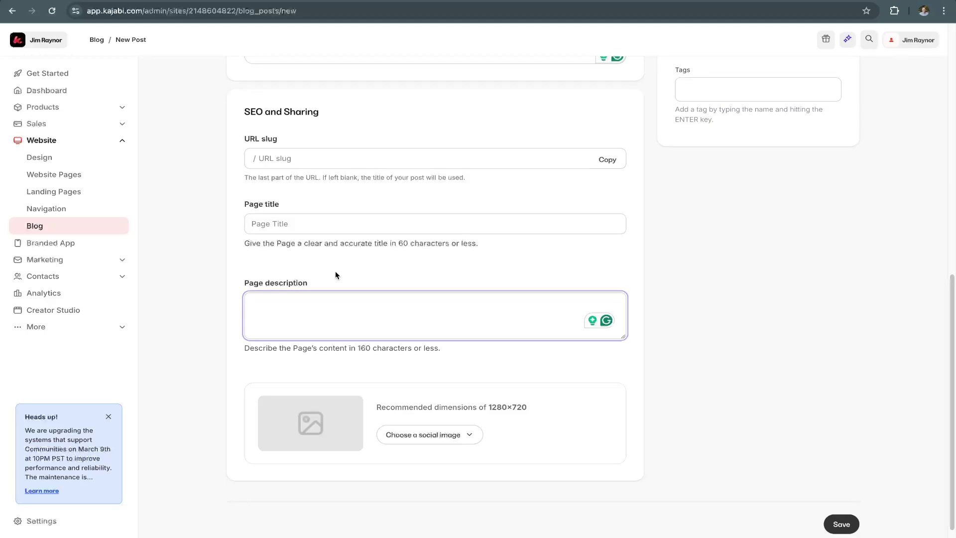
scroll(336, 273, up, 5)
scroll(336, 271, up, 5)
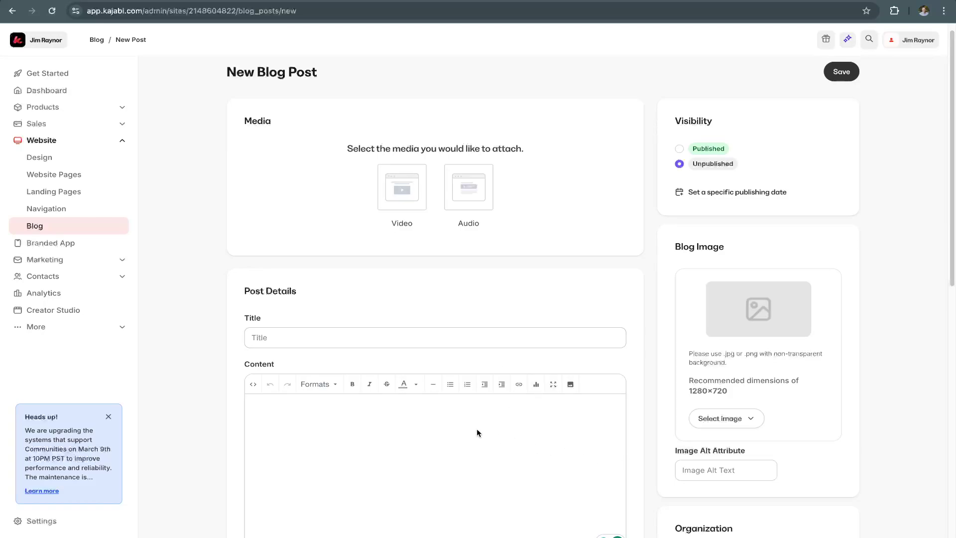
- Check the filled-in content, tags and SEO fields of the "Space Flight For Beginners" post and save it as published
scroll(557, 411, down, 2)
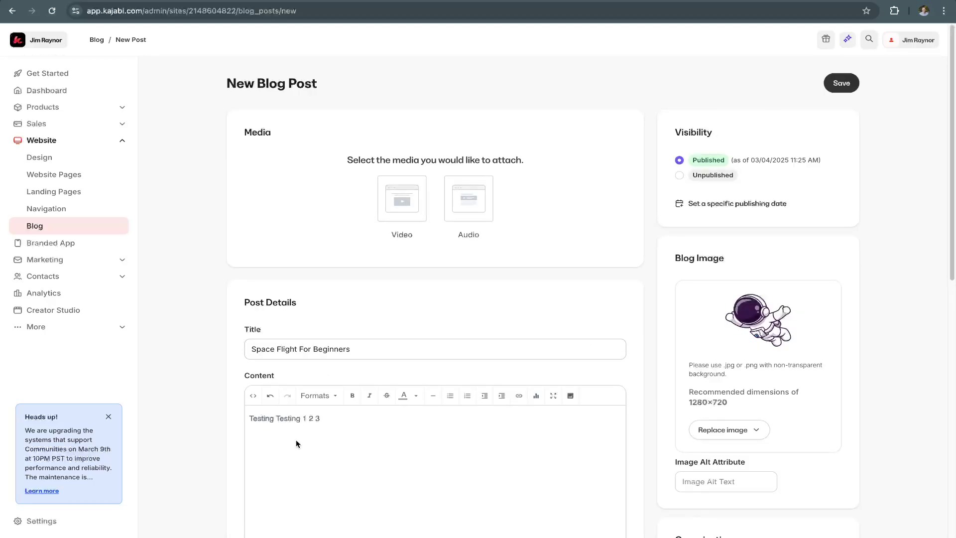
drag(320, 418, 293, 417)
scroll(680, 308, down, 6)
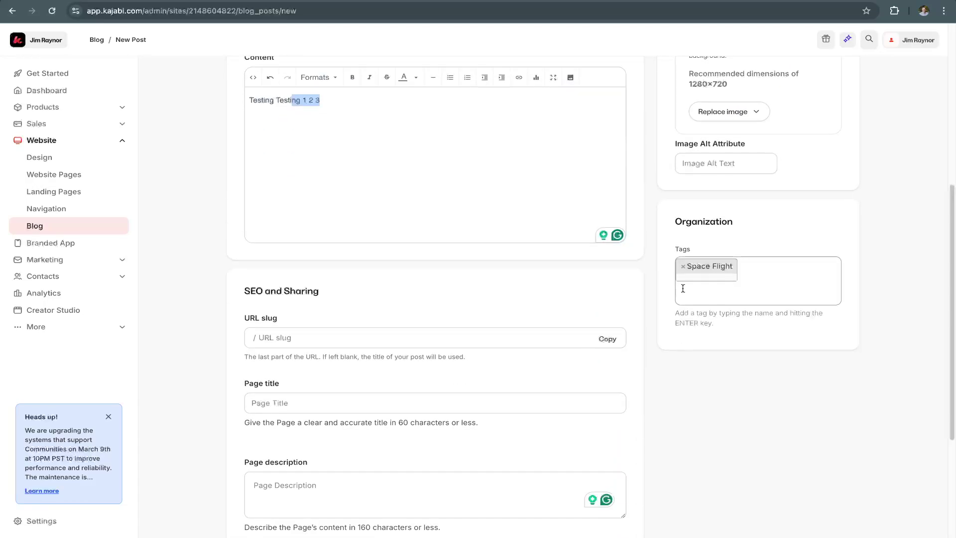
scroll(650, 417, down, 4)
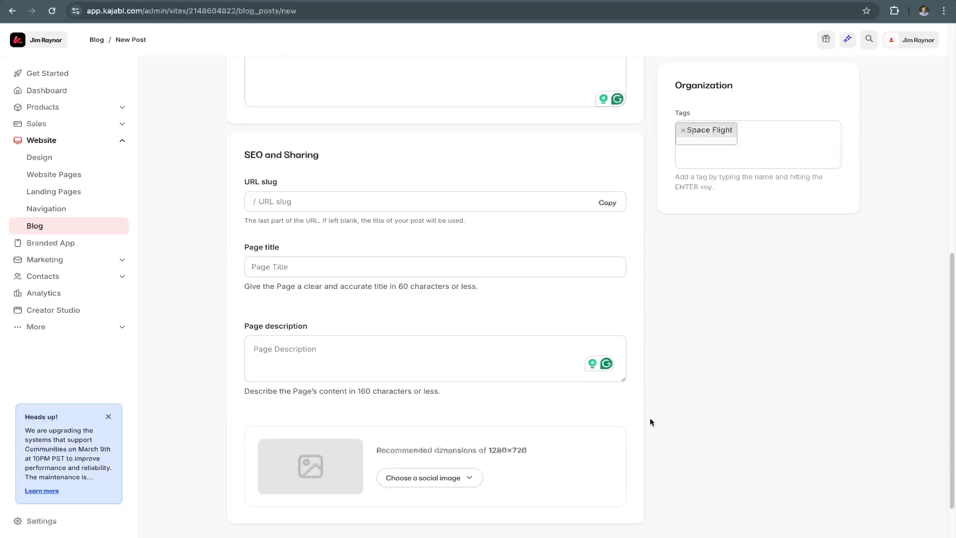
scroll(650, 418, up, 10)
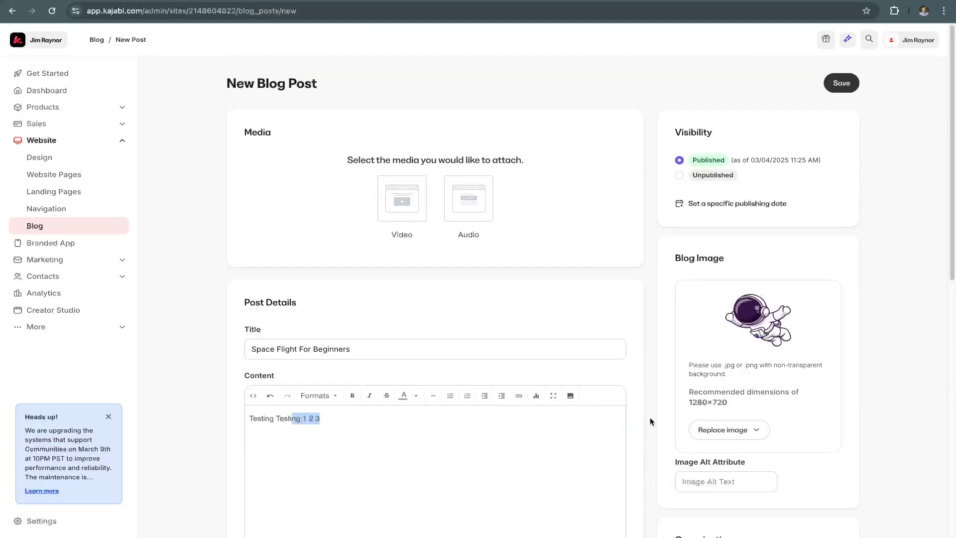
click(845, 86)
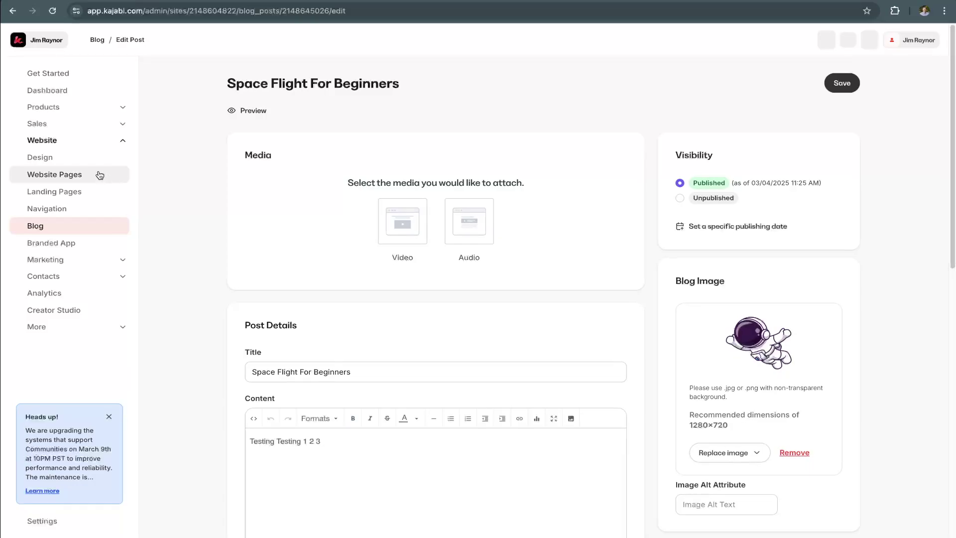
- Find the Blog page among the website pages and open it in the page editor
click(75, 175)
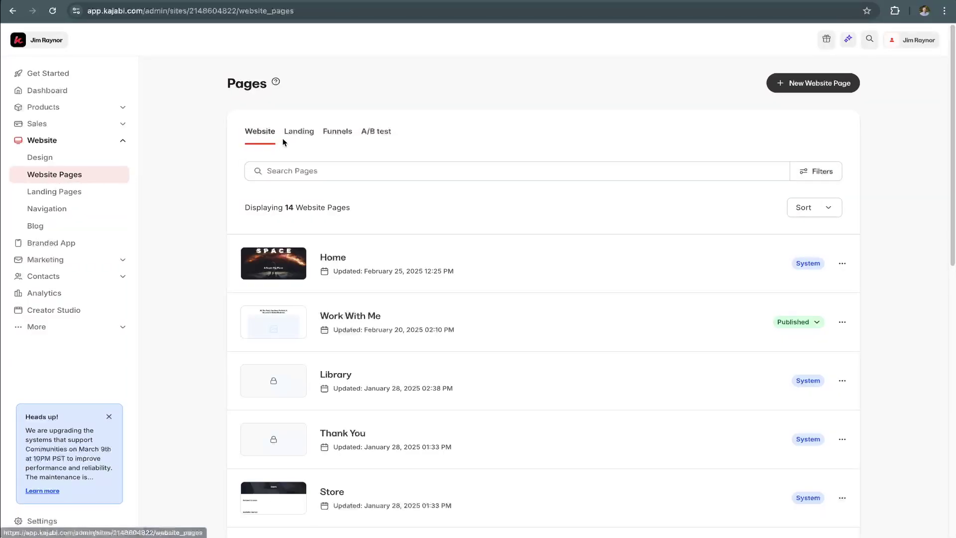
scroll(367, 372, down, 9)
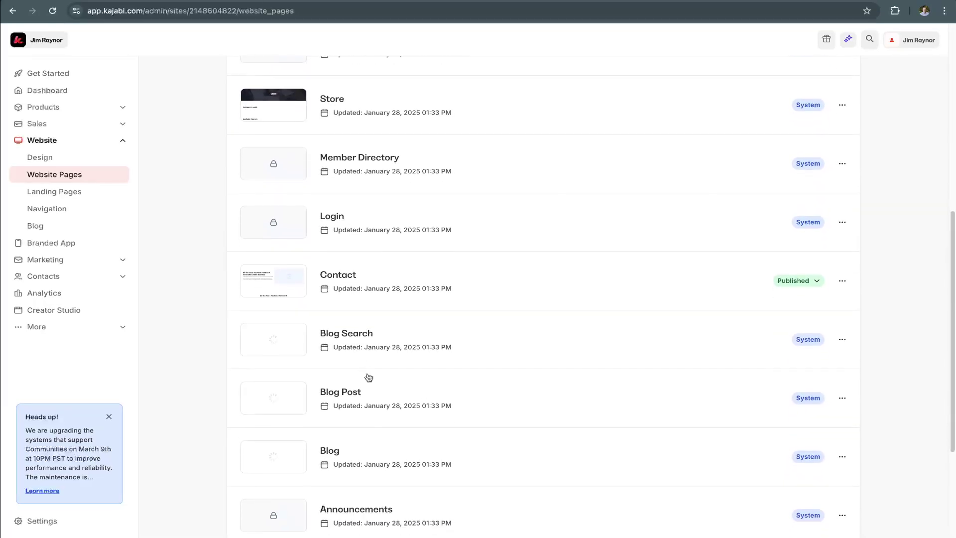
scroll(367, 374, down, 1)
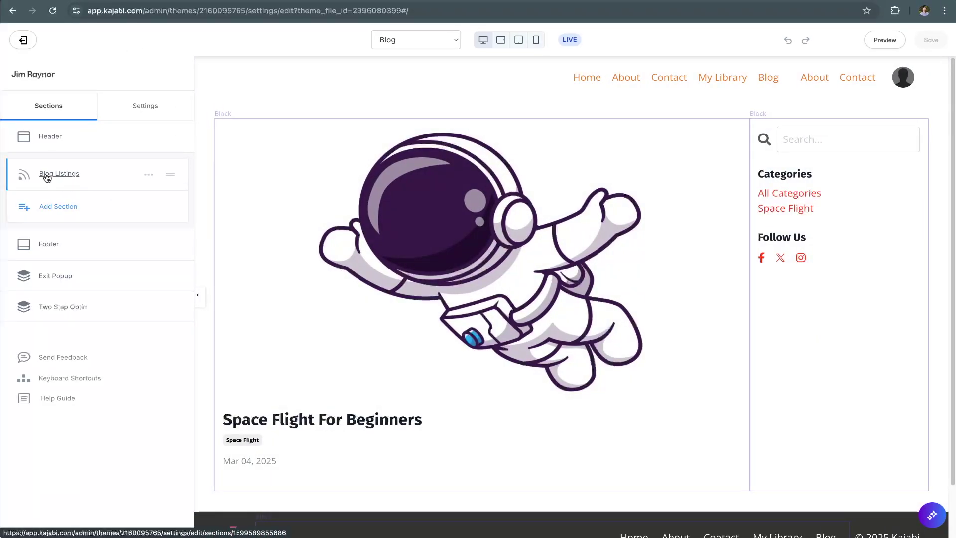
- Open the Blog Listings section's settings and check the available layout style options, leaving the layout as List
click(149, 175)
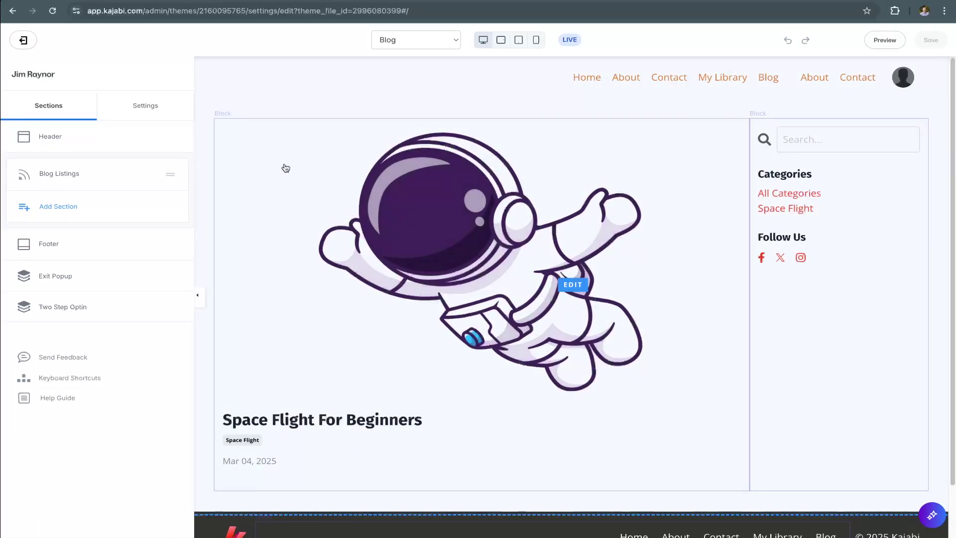
click(60, 176)
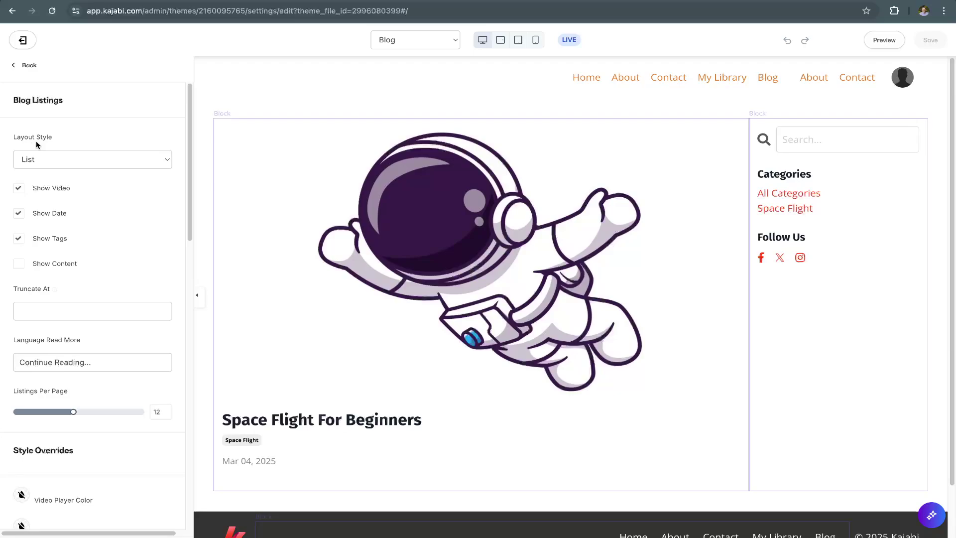
click(37, 159)
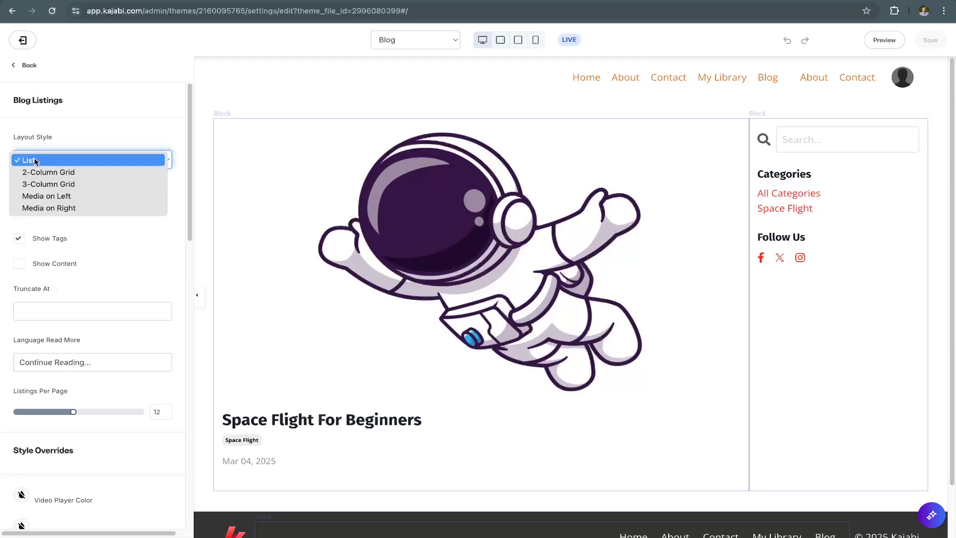
click(94, 159)
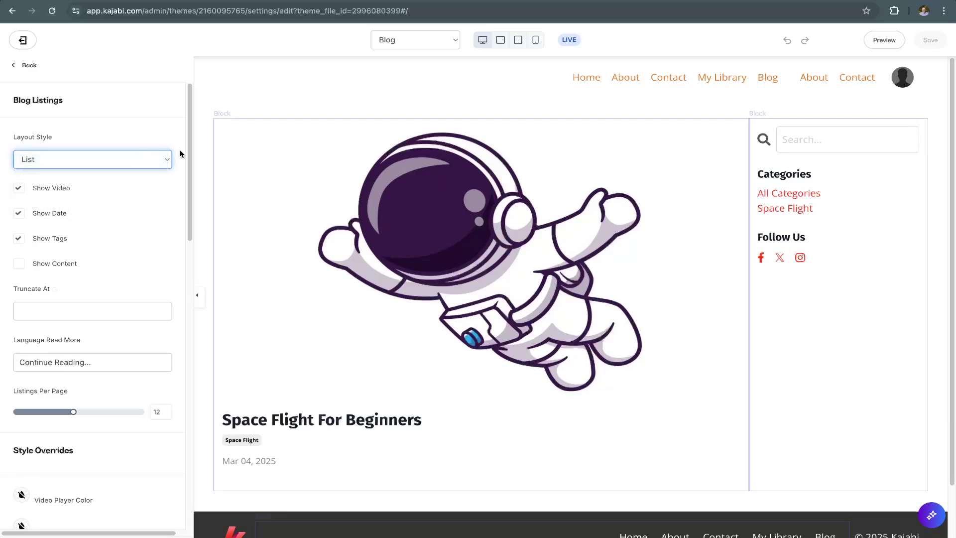
click(81, 159)
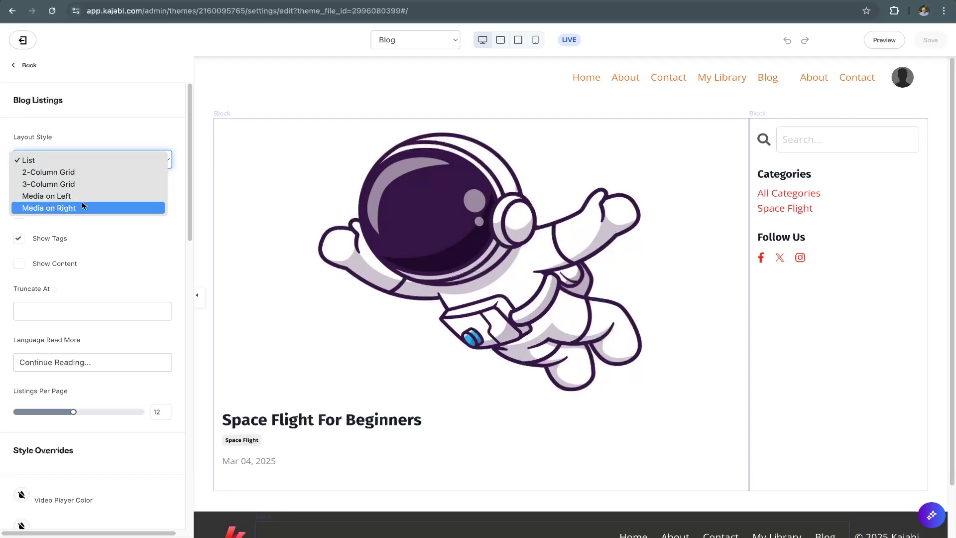
click(93, 140)
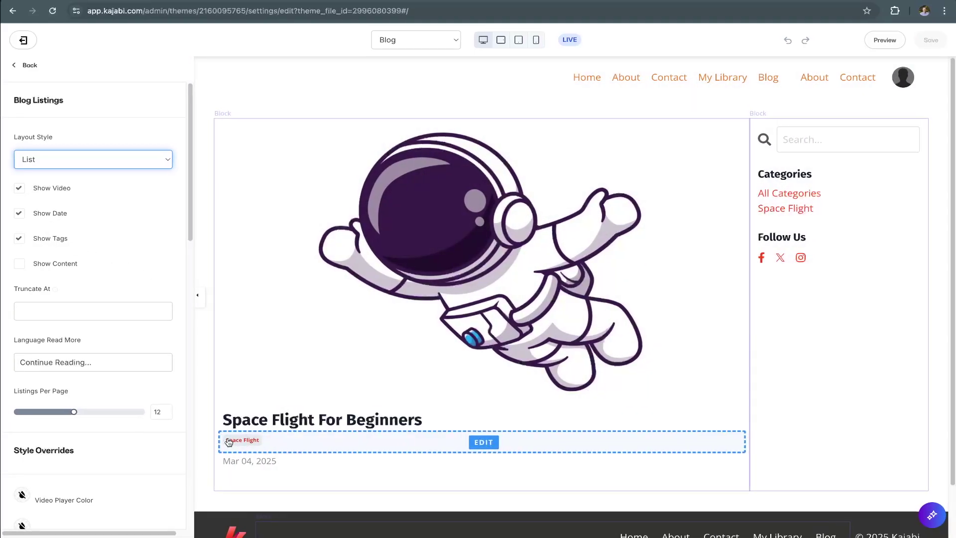
- Try hiding the tags in the blog listings, and show them again
click(18, 240)
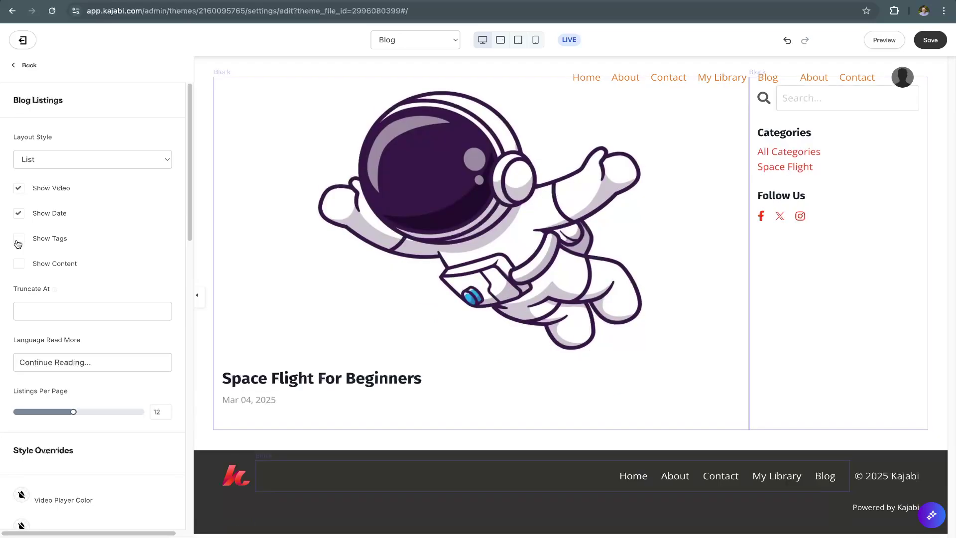
click(18, 242)
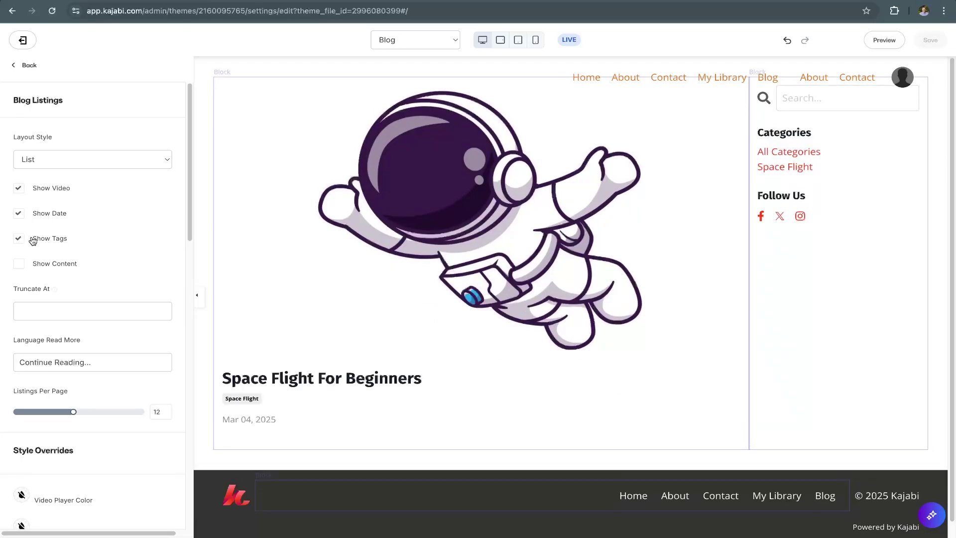
- Examine the remaining Blog Listings settings for style overrides, pagination and sidebar, including the content blocks available for the sidebar
scroll(116, 266, down, 1)
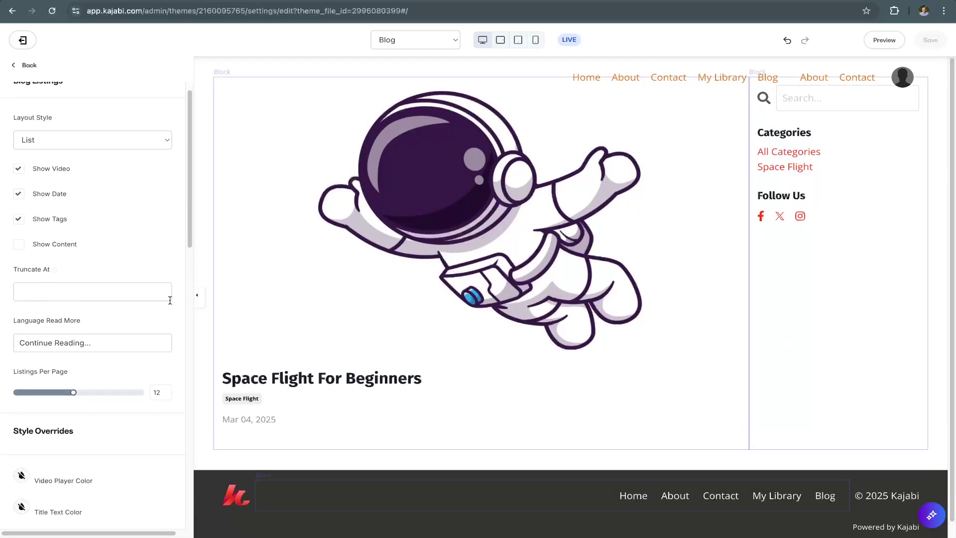
scroll(157, 317, down, 2)
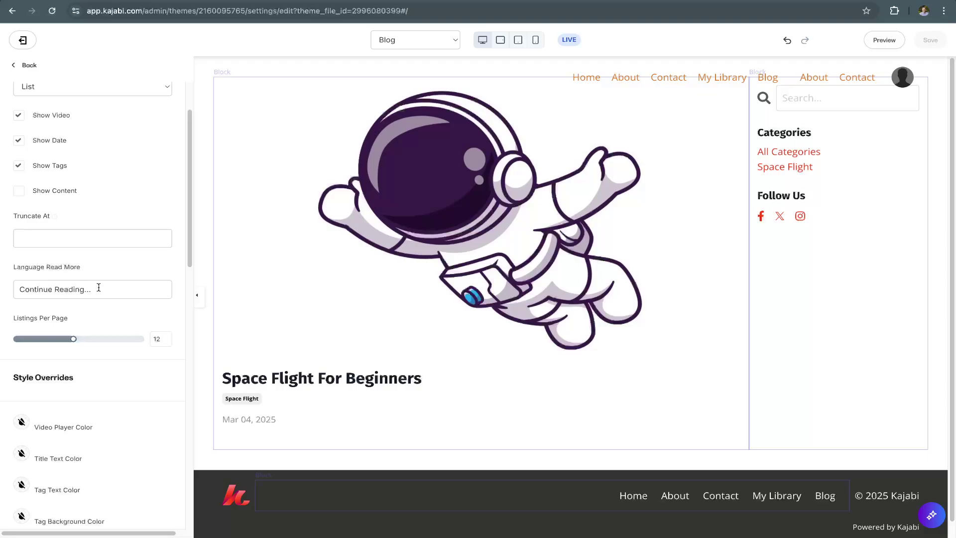
scroll(91, 271, down, 3)
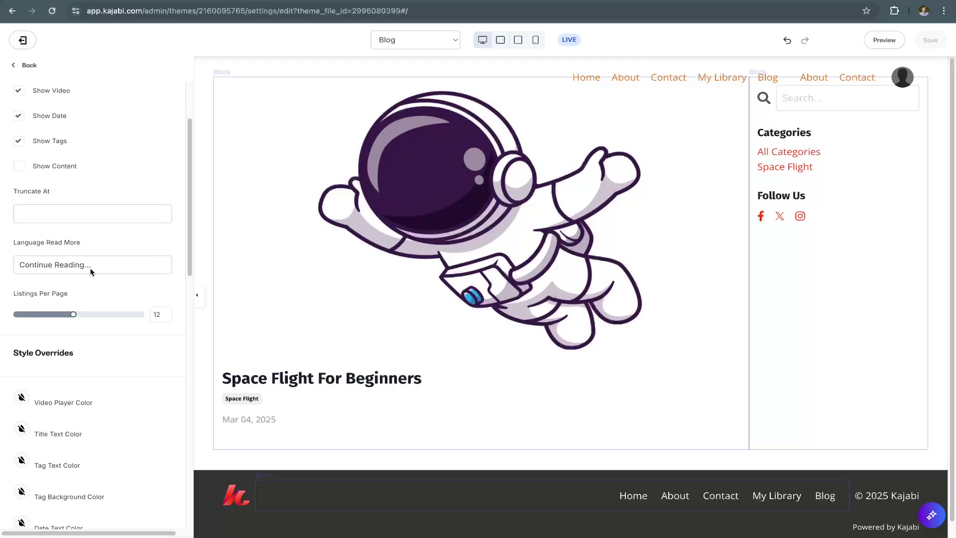
scroll(91, 271, down, 10)
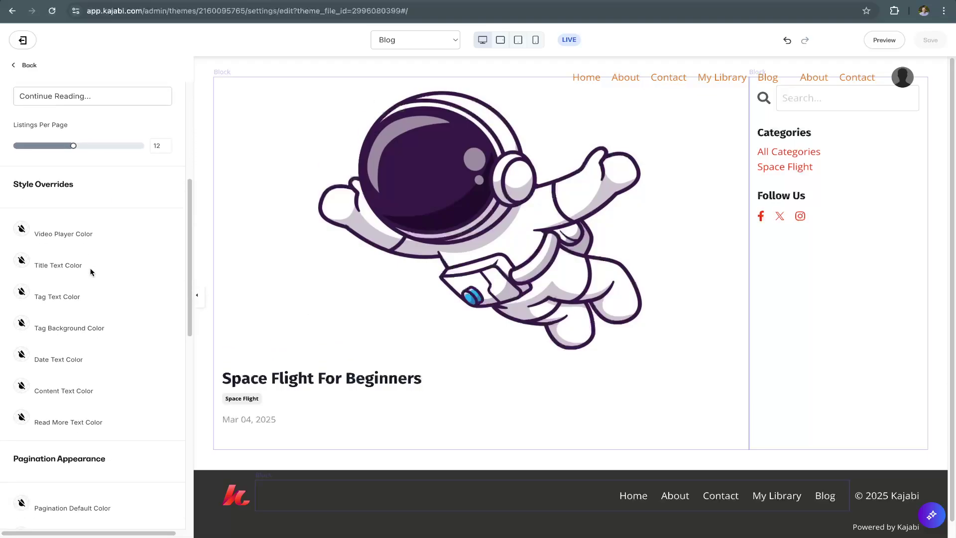
scroll(91, 271, down, 10)
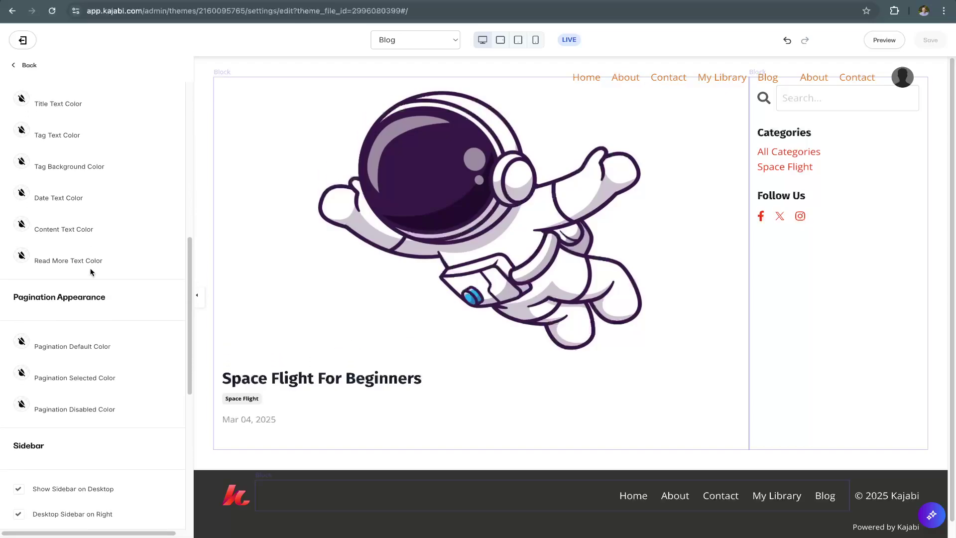
scroll(91, 271, down, 10)
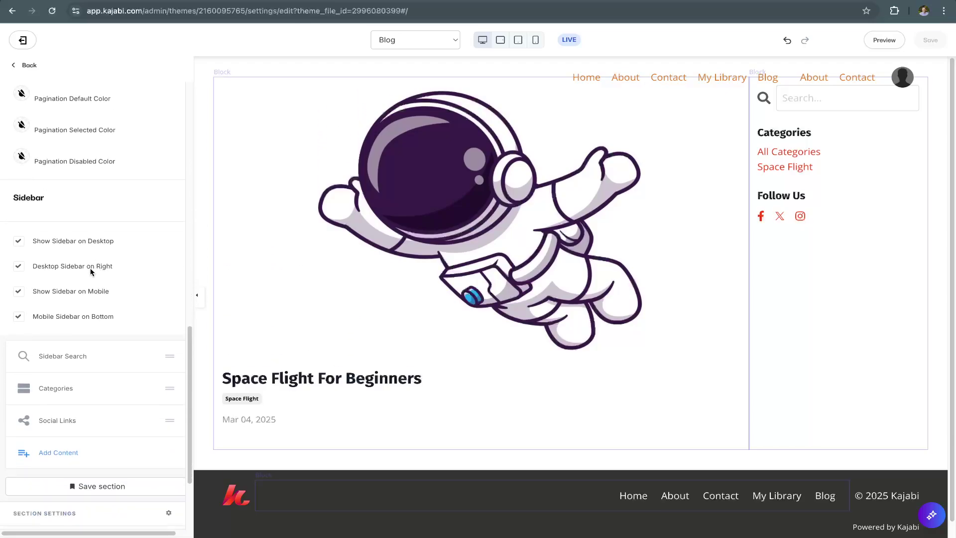
scroll(91, 271, down, 2)
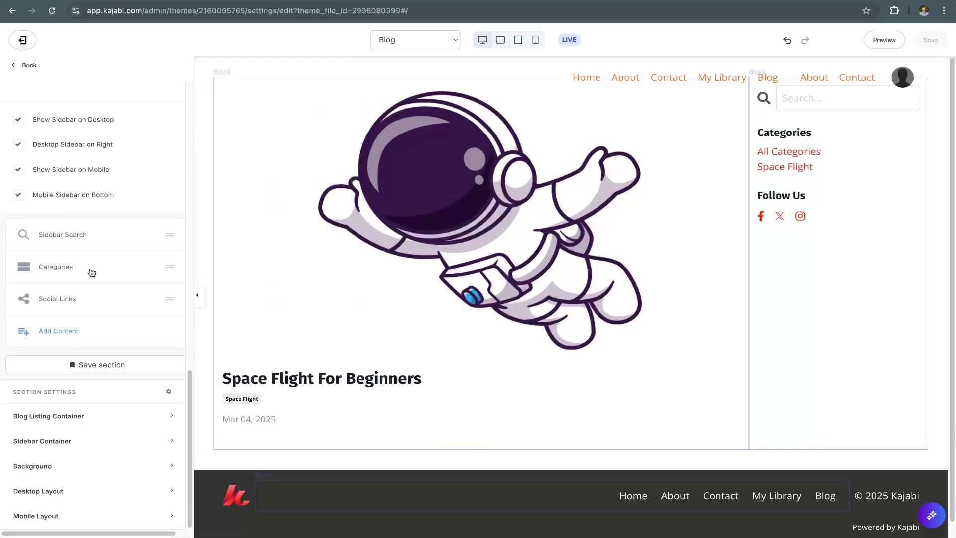
click(68, 333)
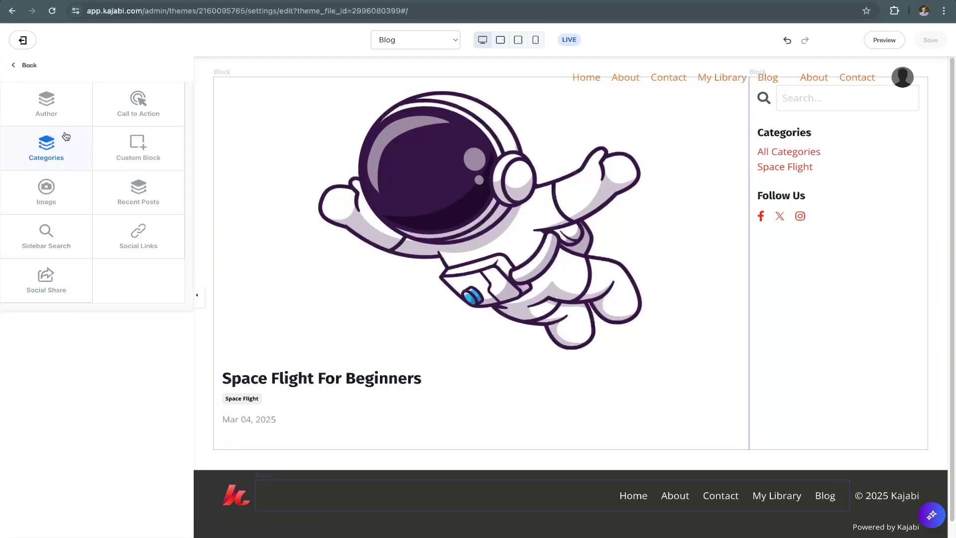
click(23, 69)
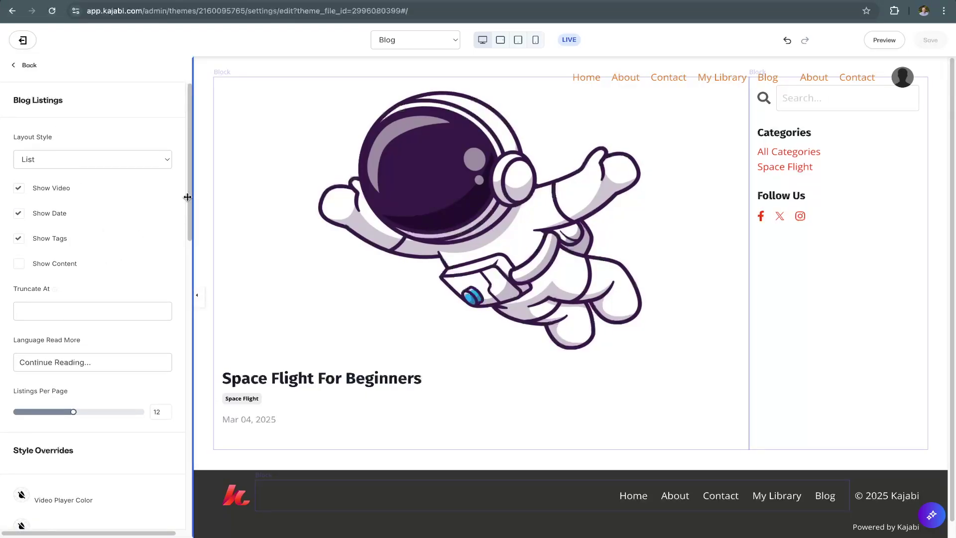
drag(188, 197, 82, 219)
scroll(82, 219, down, 10)
scroll(82, 219, up, 15)
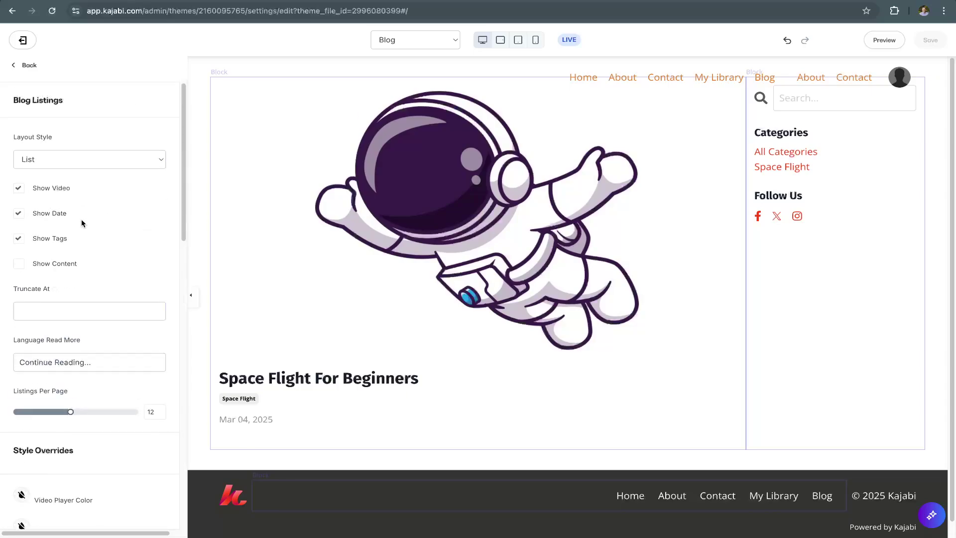
- Add a Hero section to the Blog page and move it above the Blog Listings section
click(28, 65)
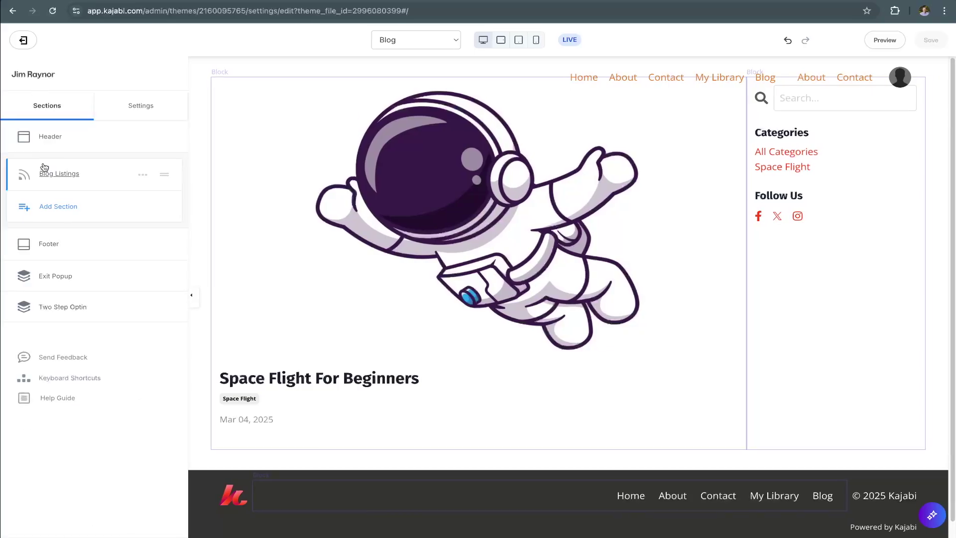
click(58, 207)
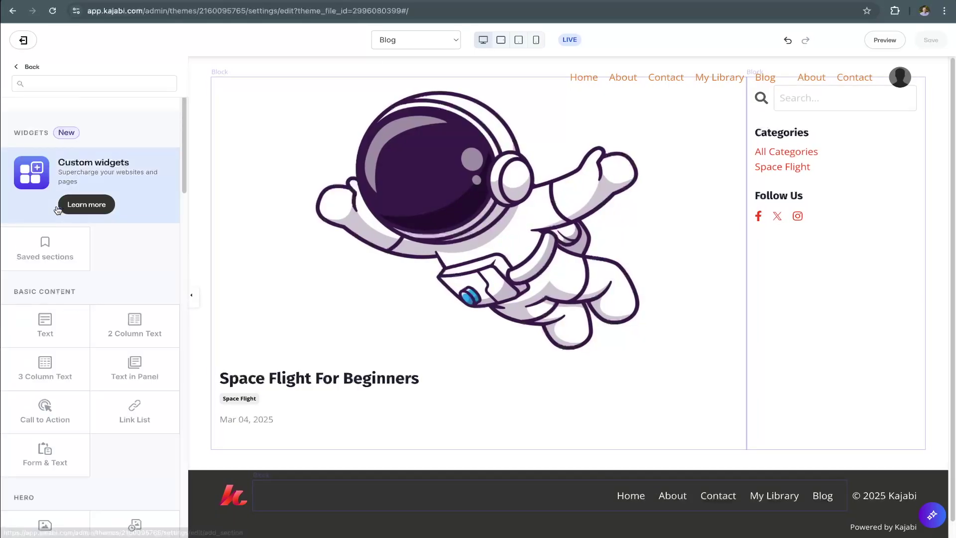
scroll(60, 378, down, 3)
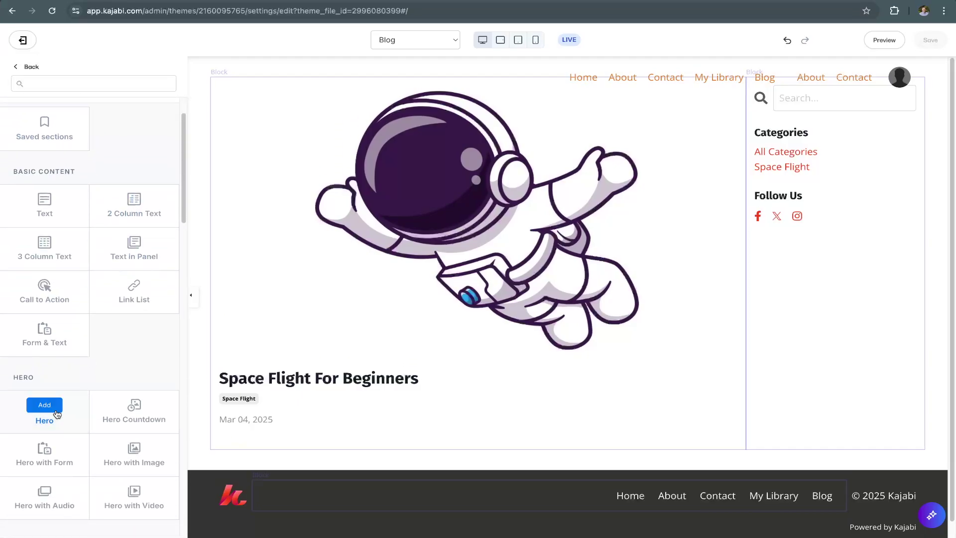
click(55, 410)
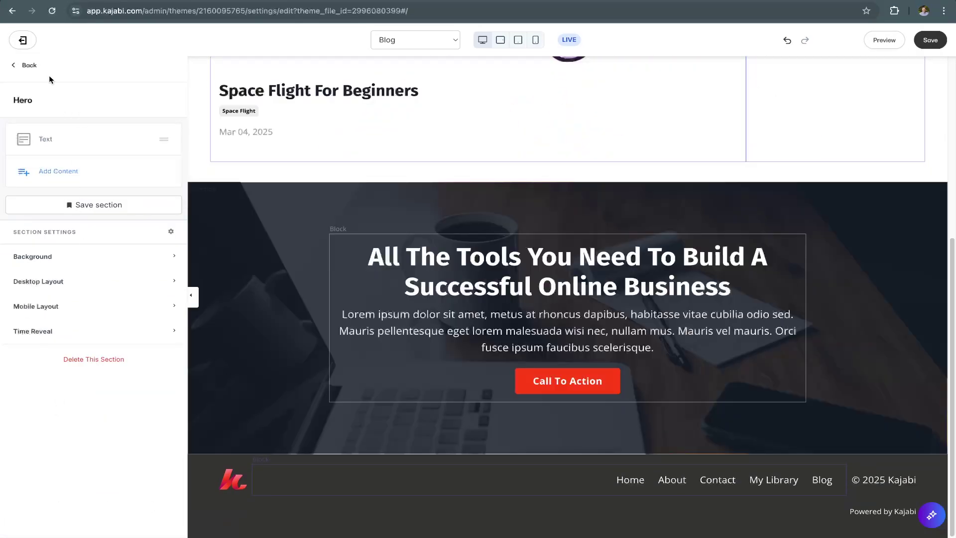
click(26, 65)
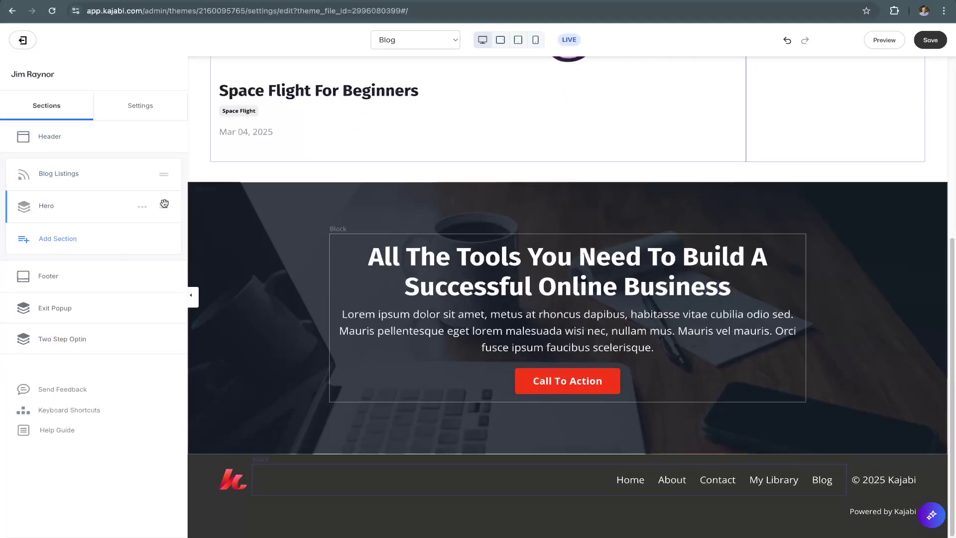
drag(165, 204, 164, 172)
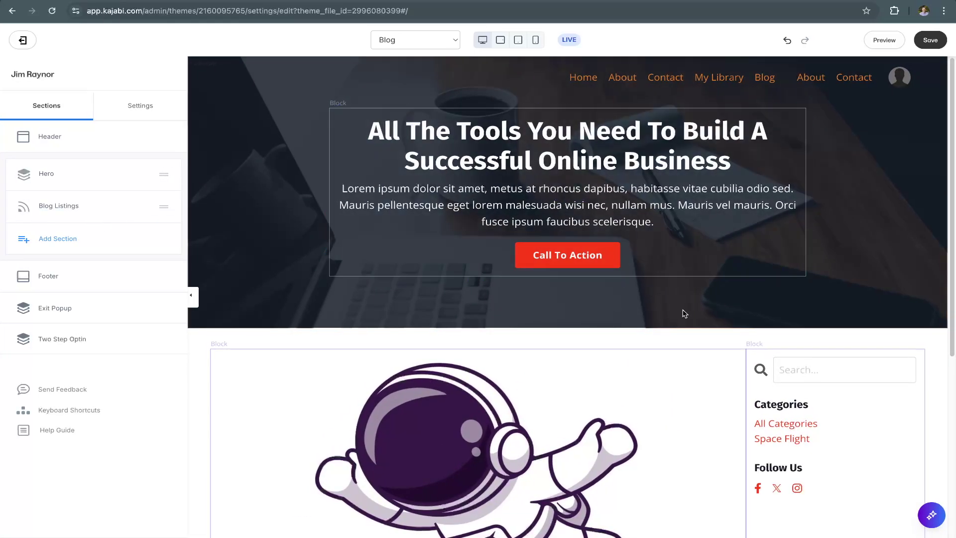
- Look through the basic content, hero and feature section types that can be added to the Blog page
scroll(683, 319, down, 1)
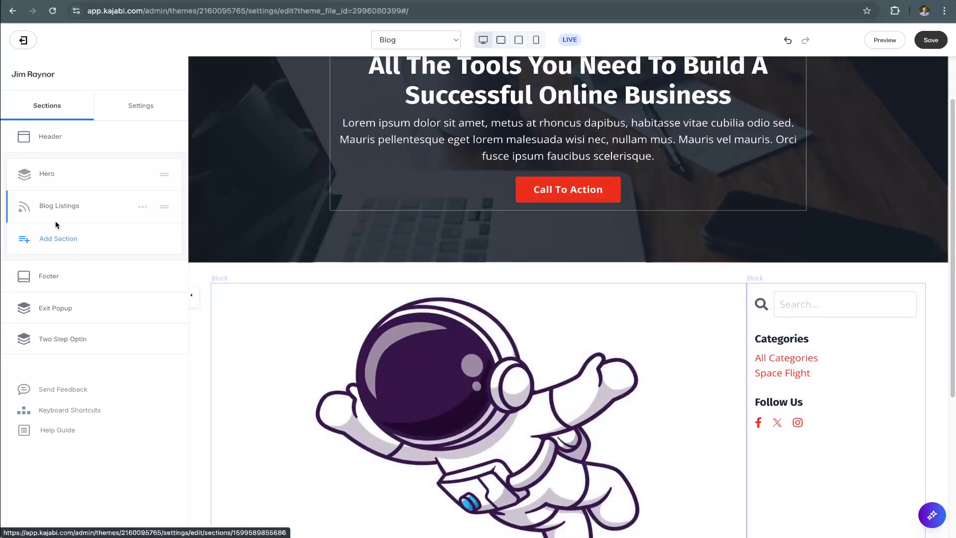
click(50, 240)
scroll(95, 289, down, 2)
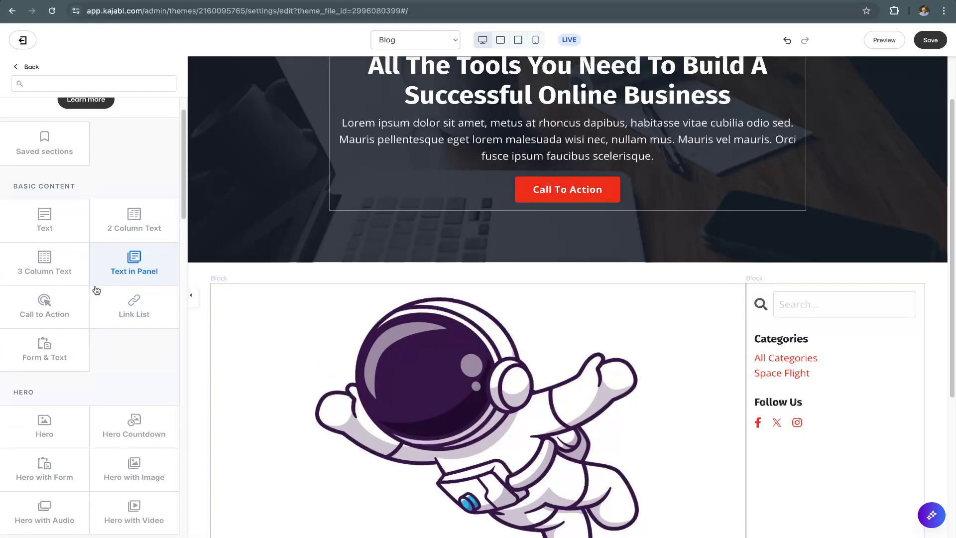
scroll(96, 289, down, 1)
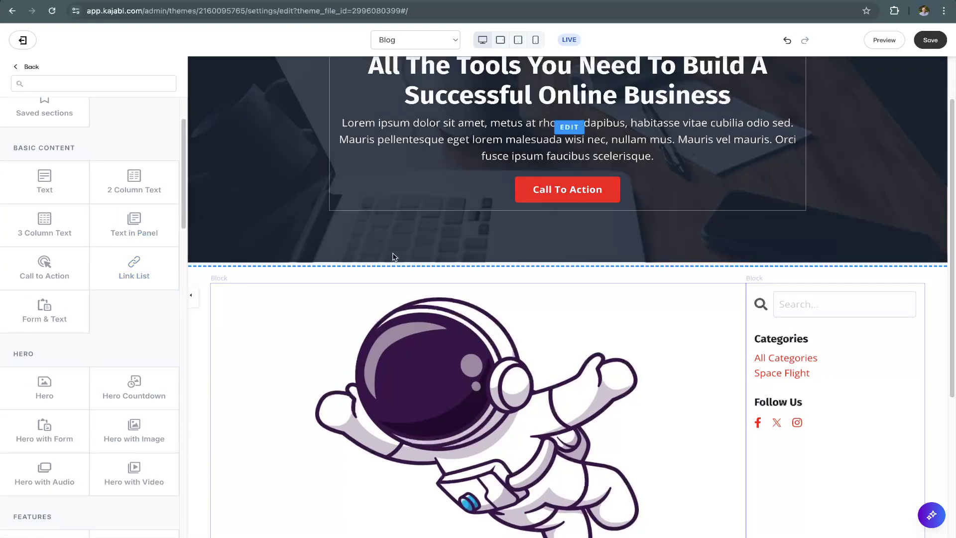
scroll(93, 302, down, 3)
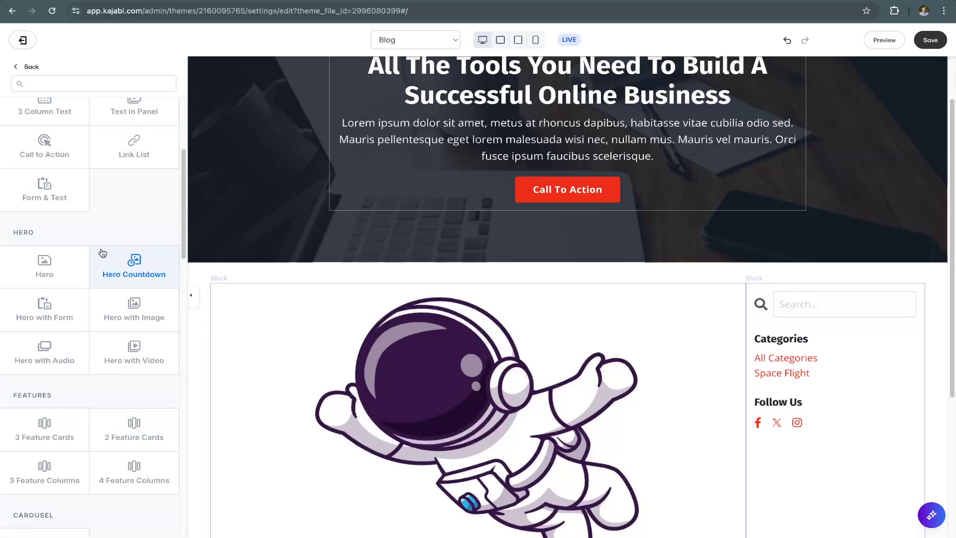
scroll(102, 254, up, 6)
click(31, 67)
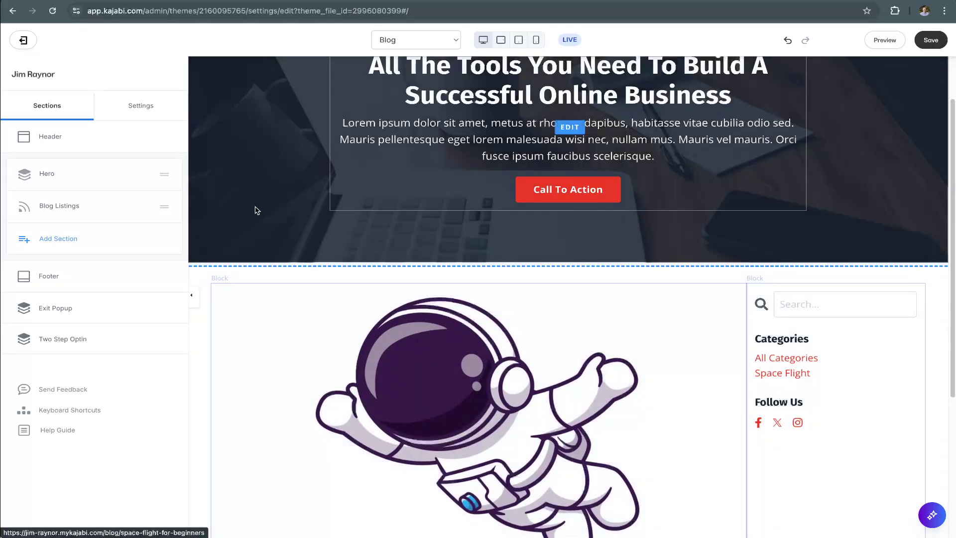
- Add a Text & Image section below the blog listings on the Blog page
scroll(589, 290, down, 5)
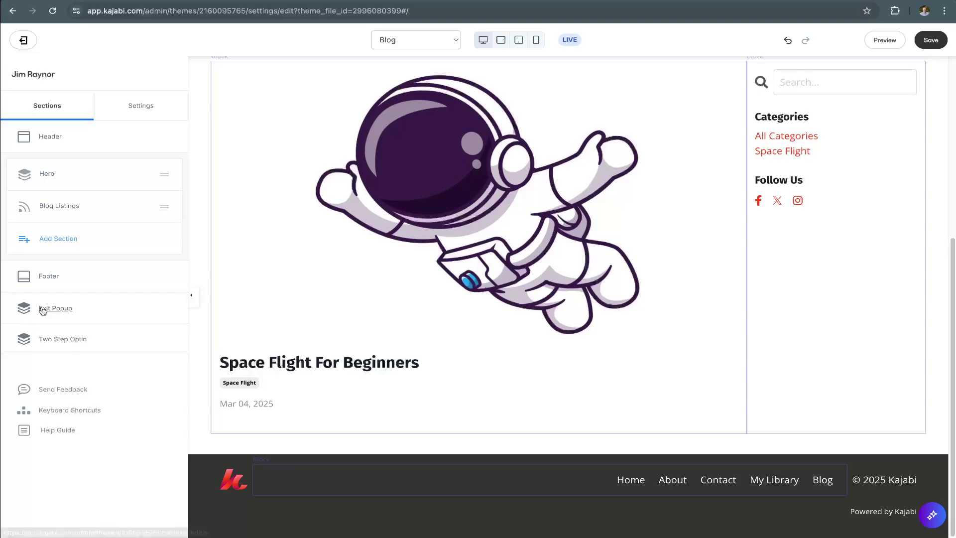
click(56, 238)
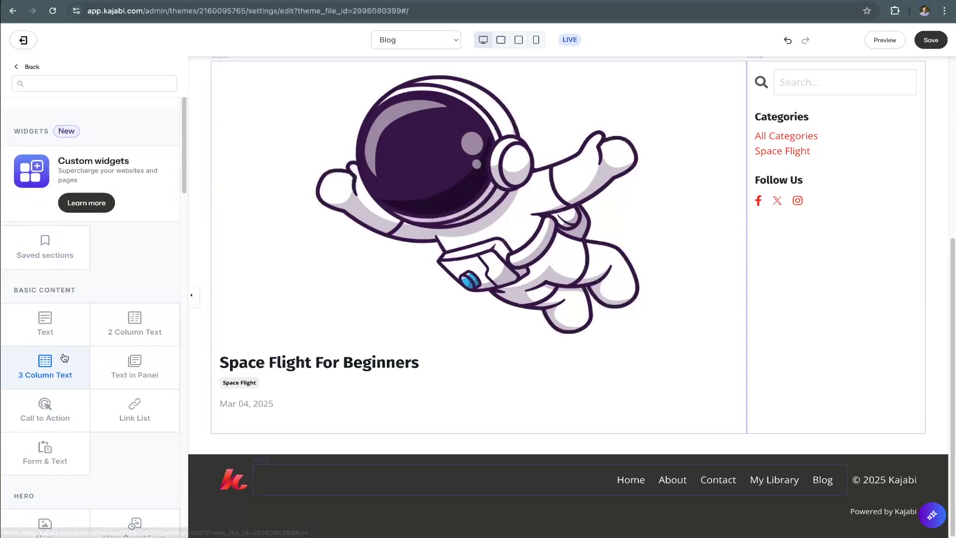
scroll(64, 361, down, 5)
scroll(92, 361, down, 7)
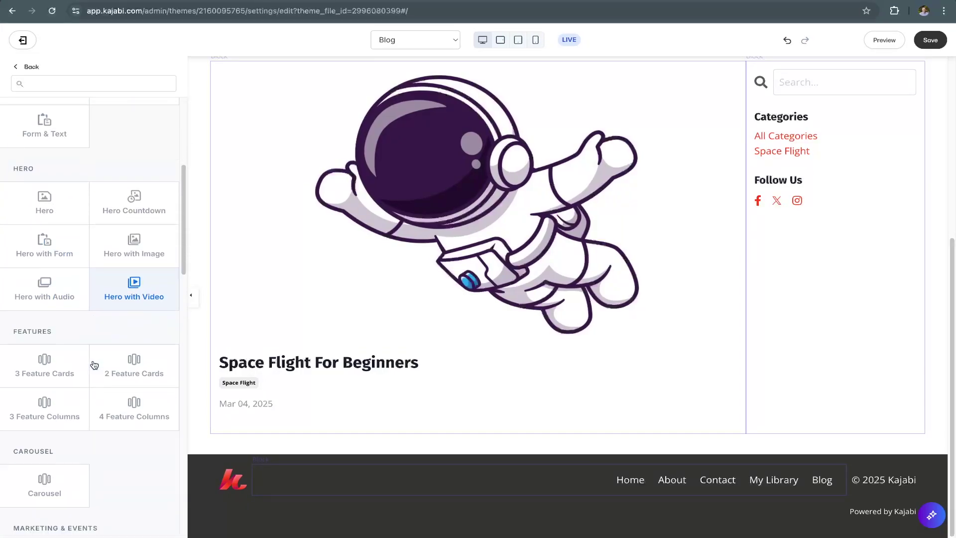
scroll(95, 371, down, 2)
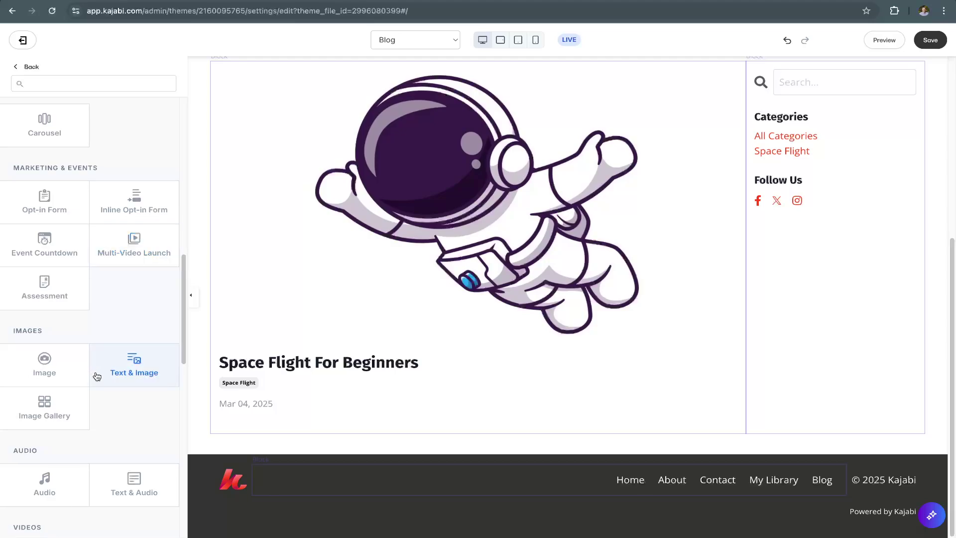
click(132, 357)
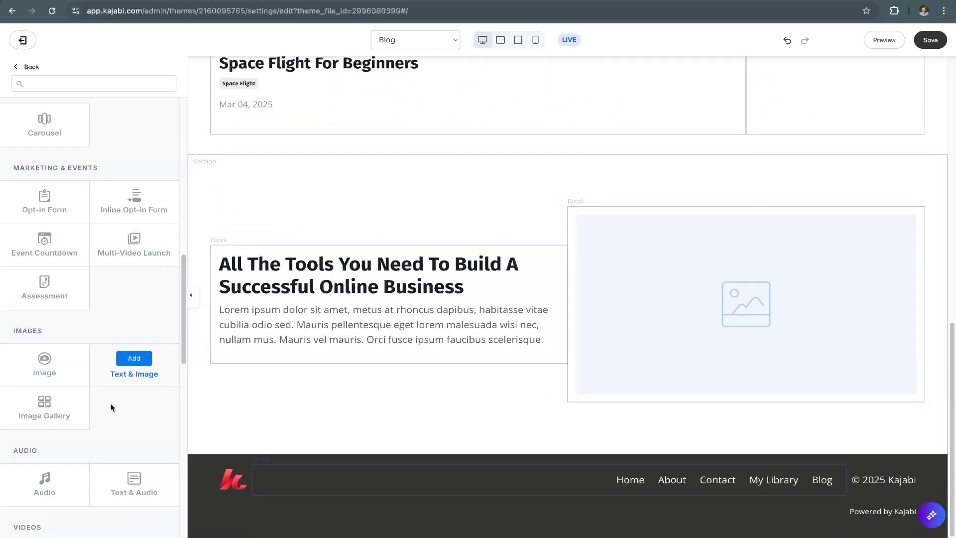
scroll(111, 403, down, 1)
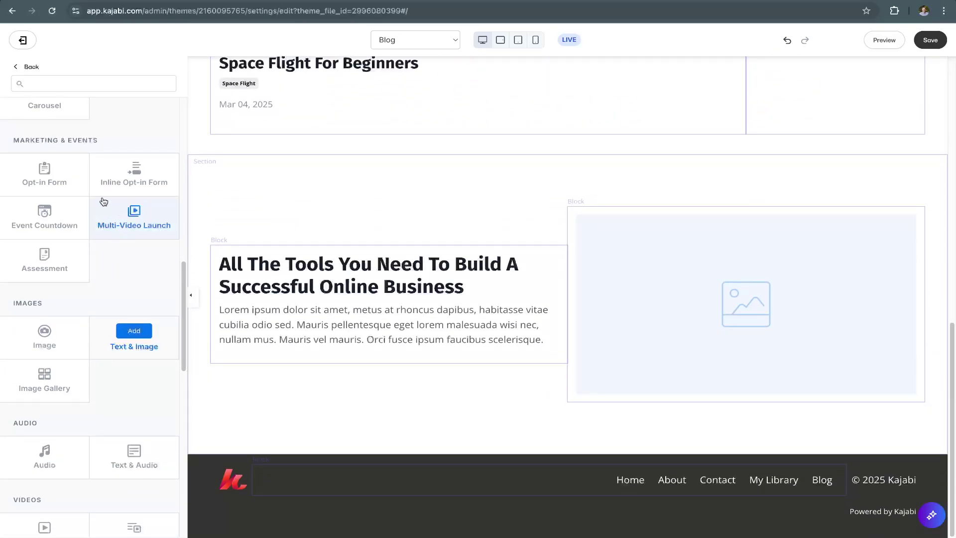
- Swap the new Text & Image section for an Opt-in Form section below the blog listings and review the page layout
click(60, 174)
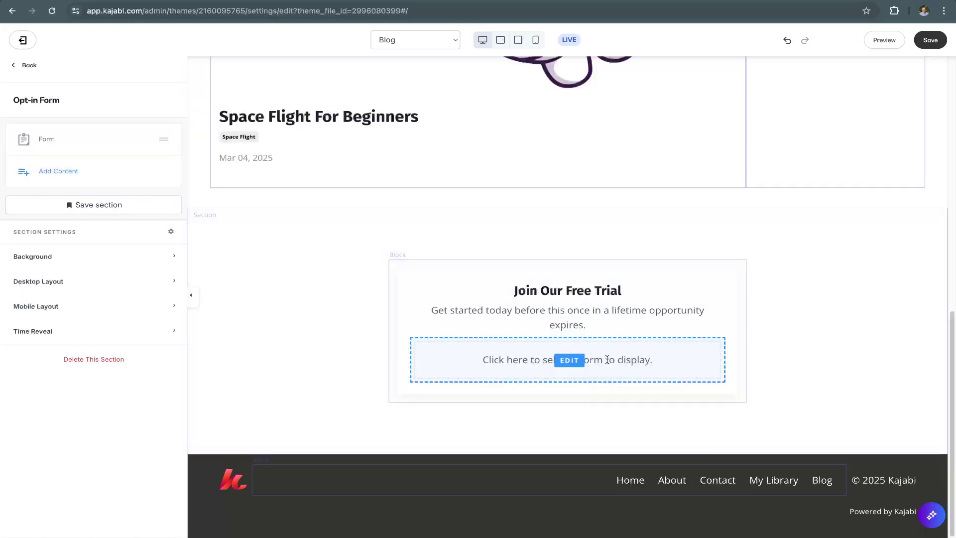
scroll(470, 314, up, 5)
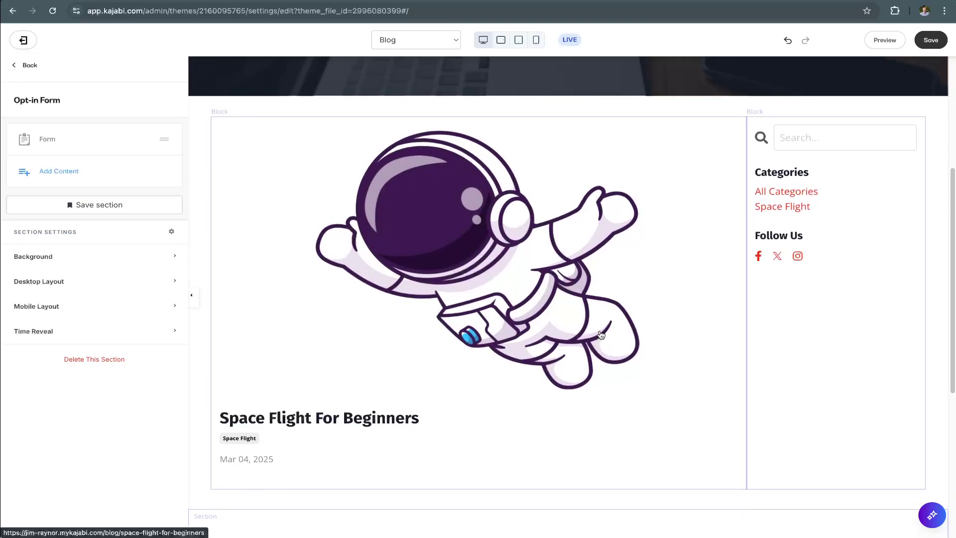
scroll(300, 188, up, 5)
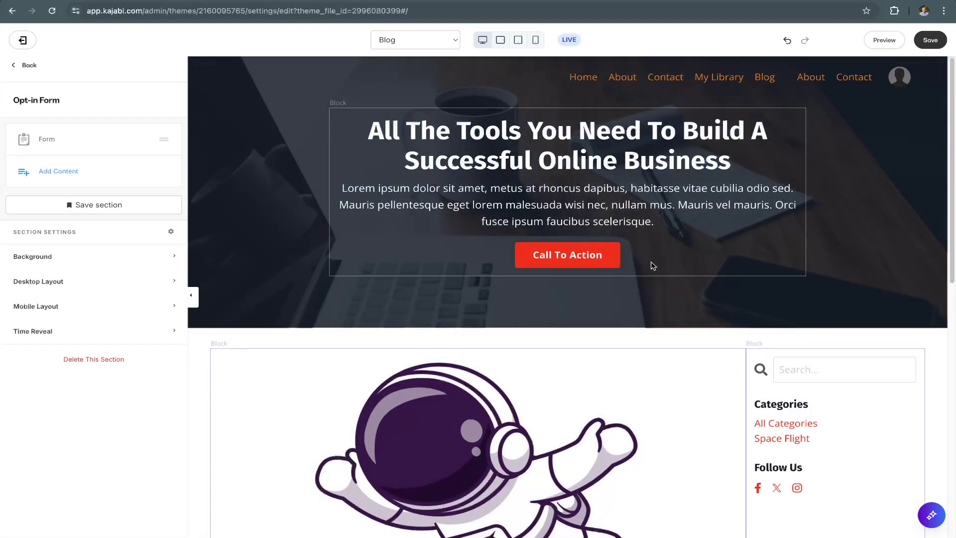
scroll(652, 265, down, 1)
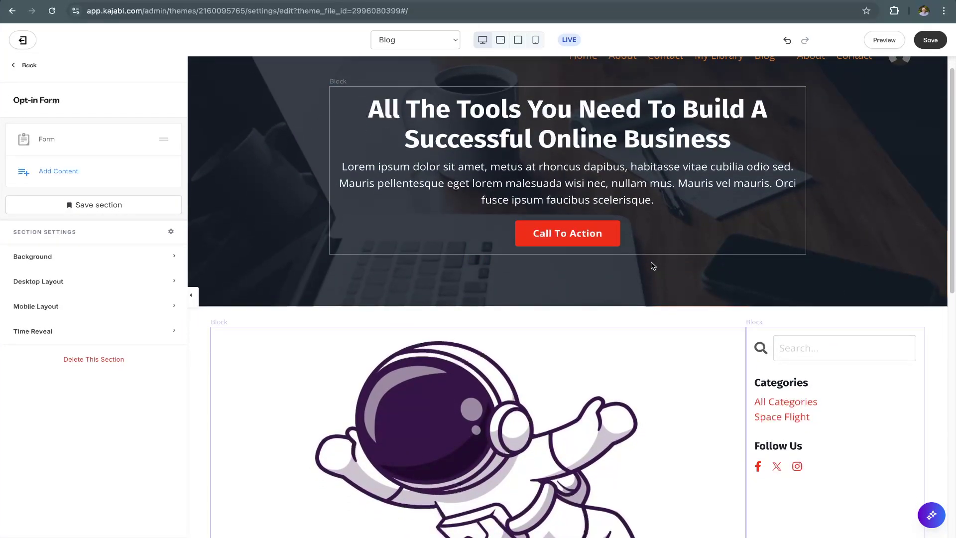
scroll(742, 297, down, 2)
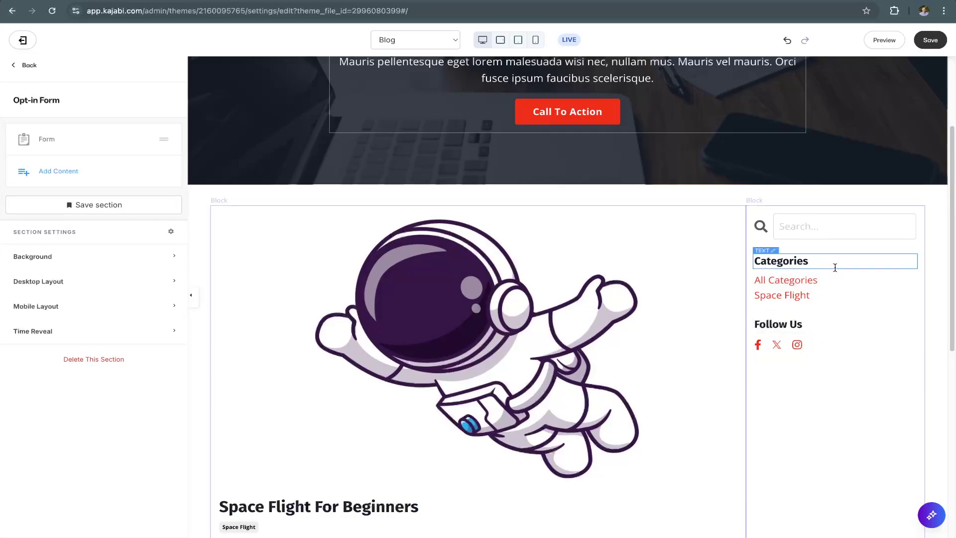
scroll(843, 335, down, 2)
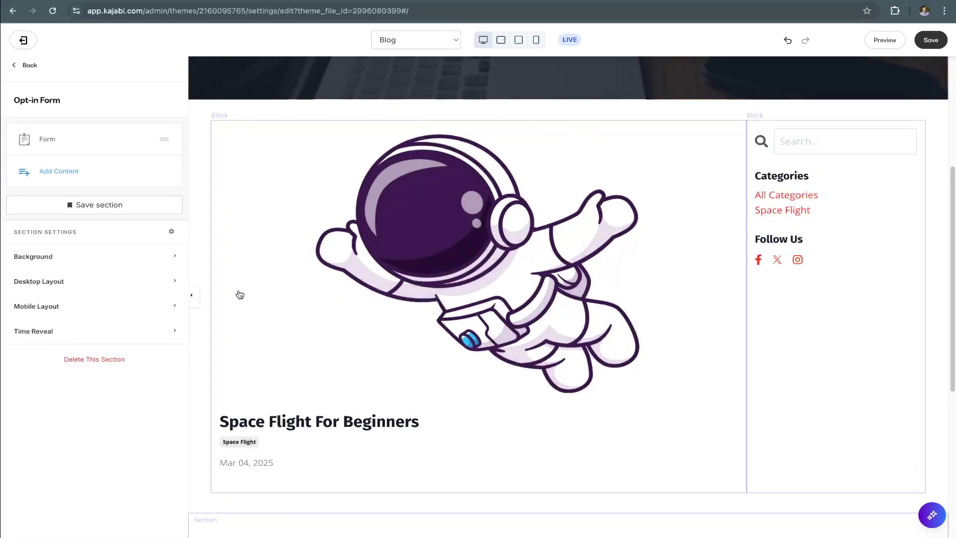
- Review the Blog Listings section's settings, from layout and style overrides to pagination appearance and sidebar options
click(29, 64)
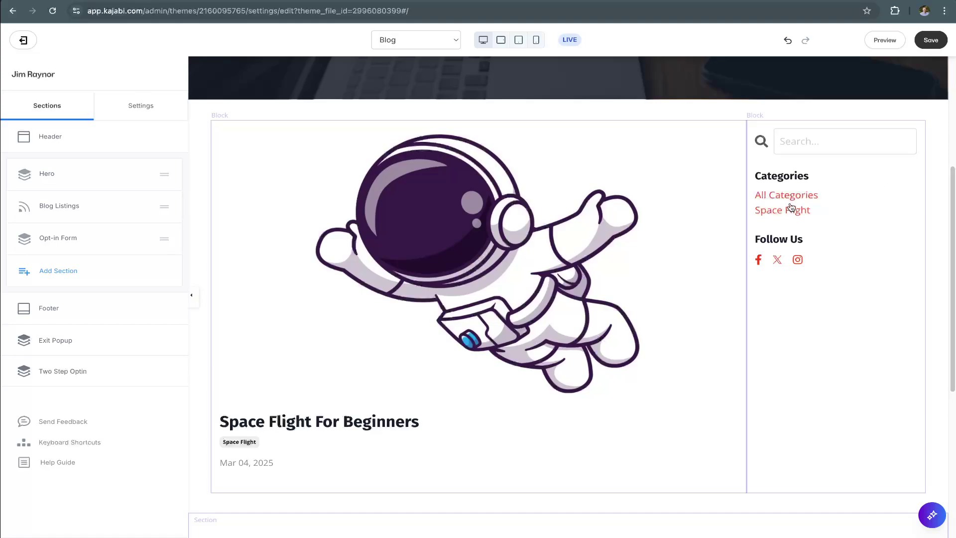
click(59, 207)
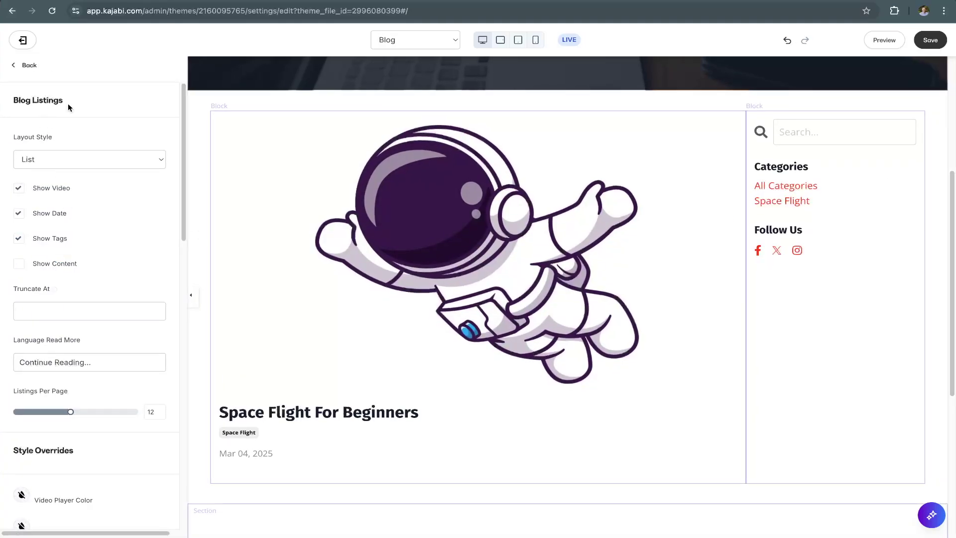
drag(67, 106, 12, 103)
scroll(49, 288, down, 2)
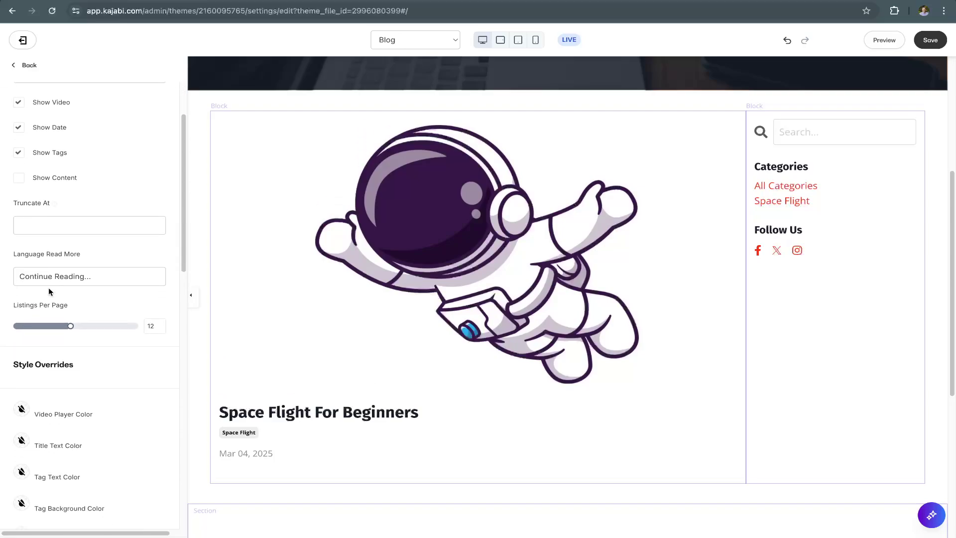
scroll(49, 287, down, 5)
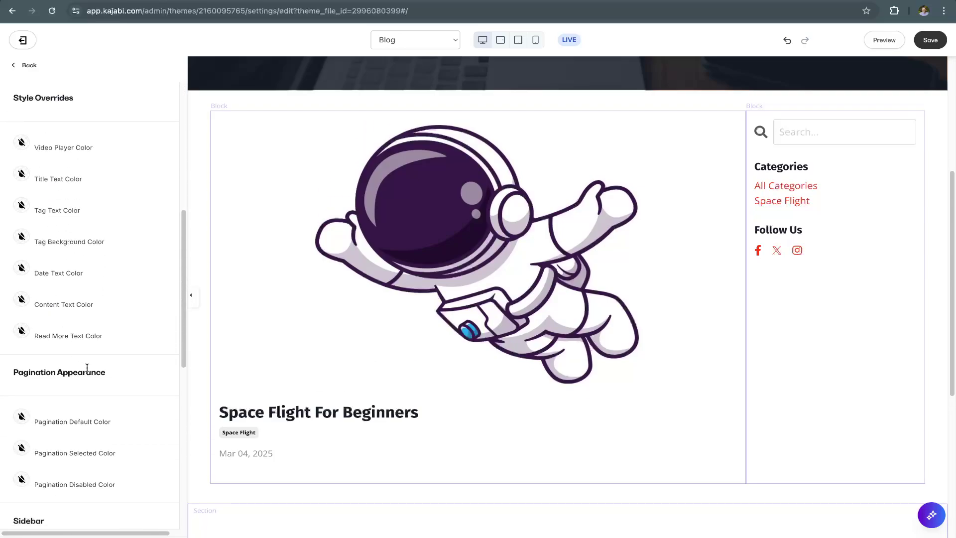
drag(107, 372, 19, 374)
scroll(63, 384, down, 4)
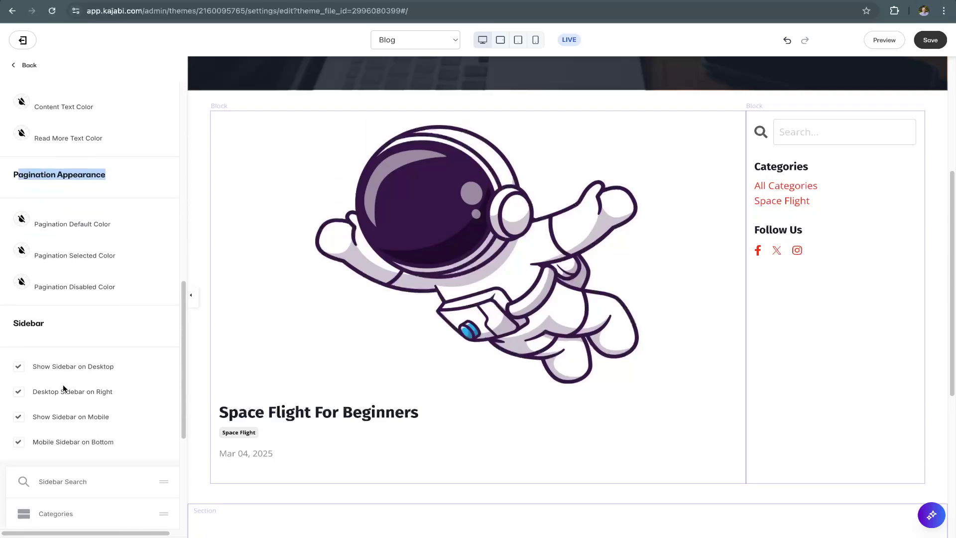
scroll(63, 385, down, 3)
drag(52, 177, 16, 169)
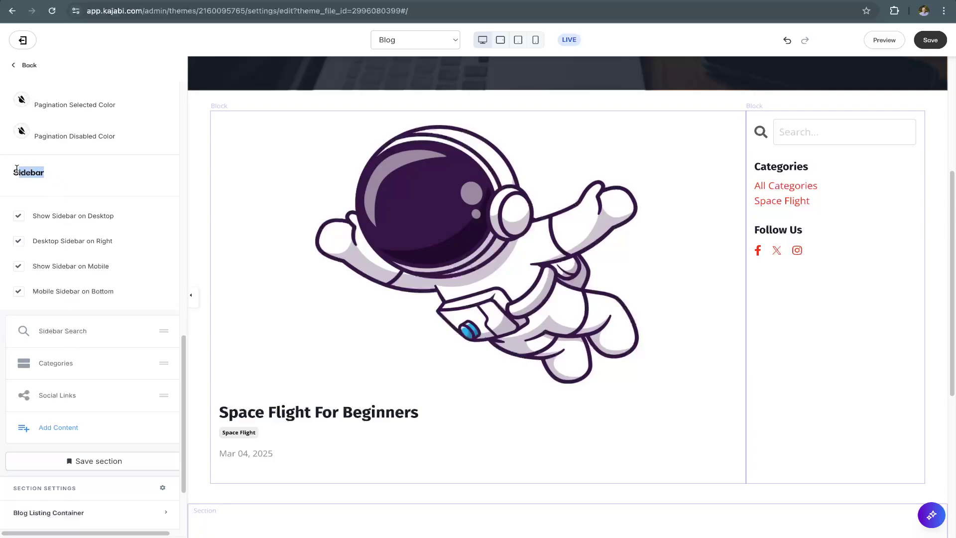
- Hide the Categories block in the Blog Listings sidebar and save the Blog page
scroll(34, 187, down, 1)
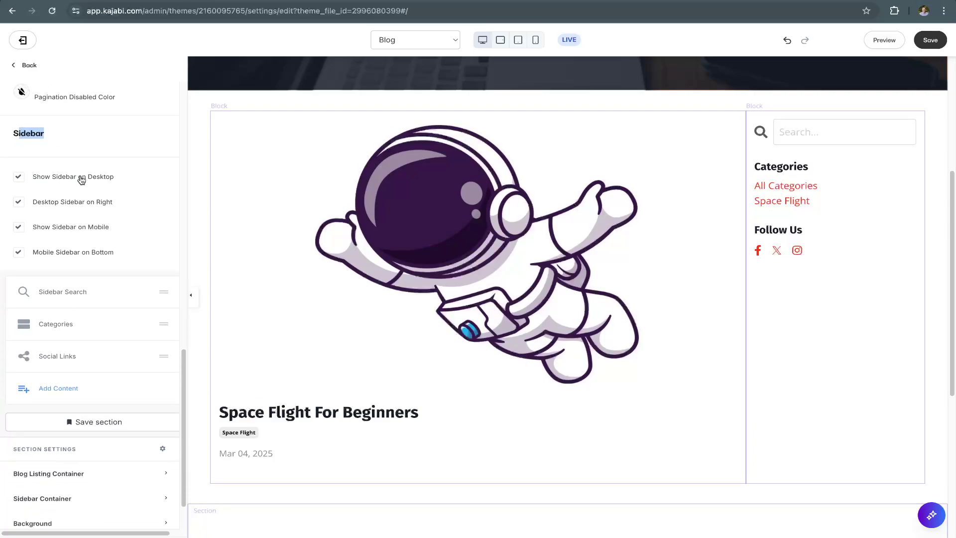
scroll(67, 268, down, 1)
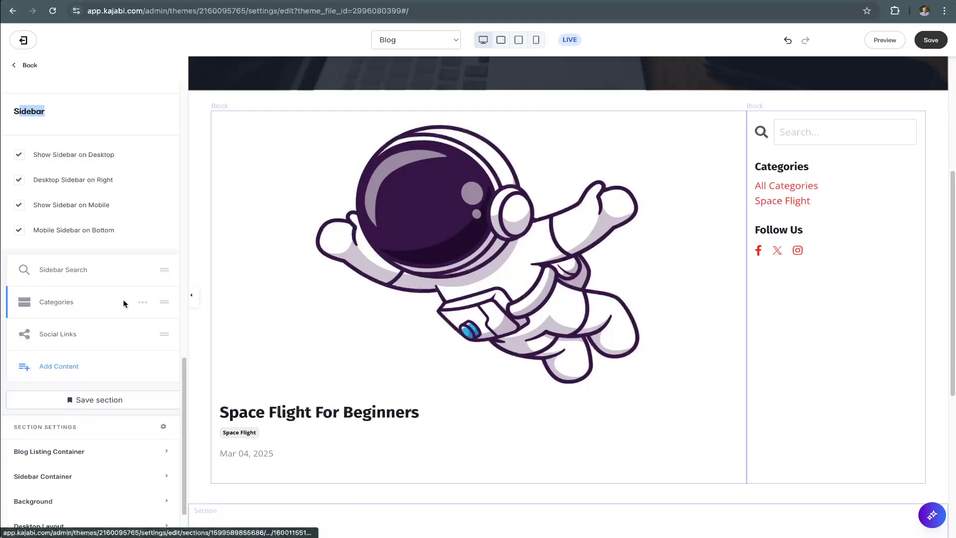
click(142, 302)
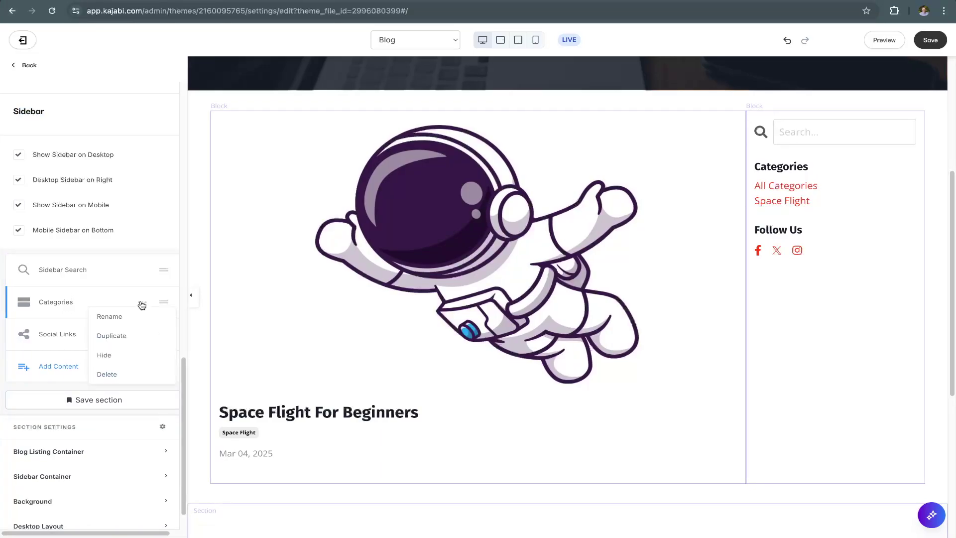
click(123, 359)
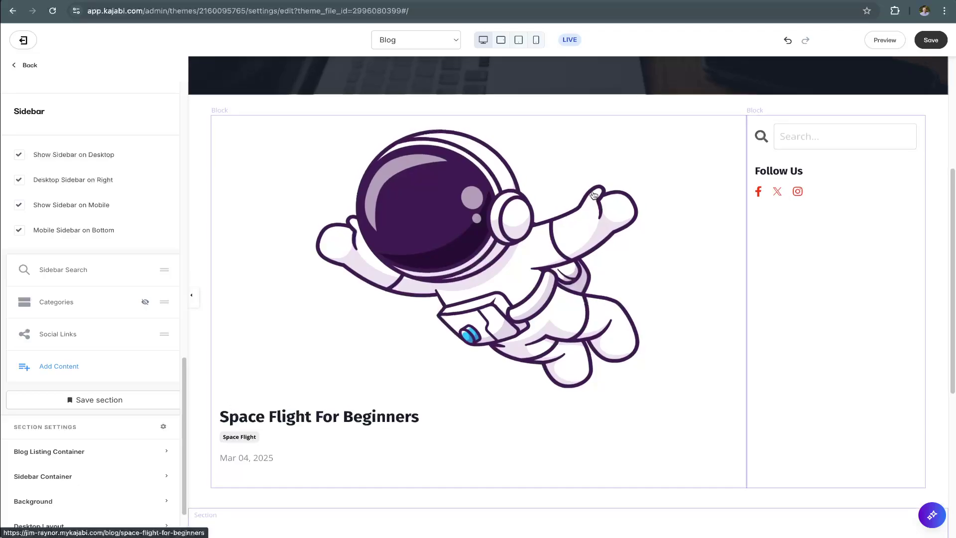
scroll(929, 76, up, 5)
click(930, 43)
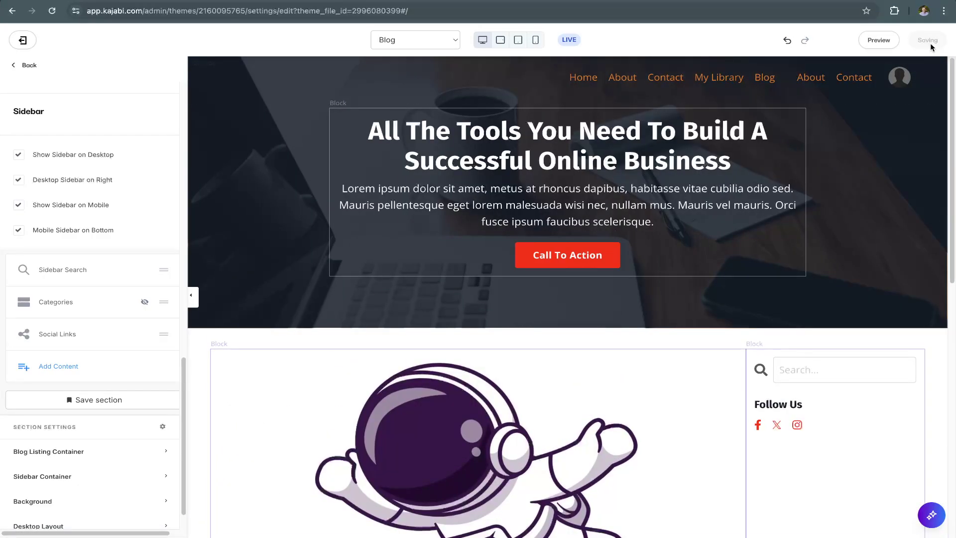
- Switch the editor to the Blog Post page and look through the Blog Post Body section's settings
click(453, 39)
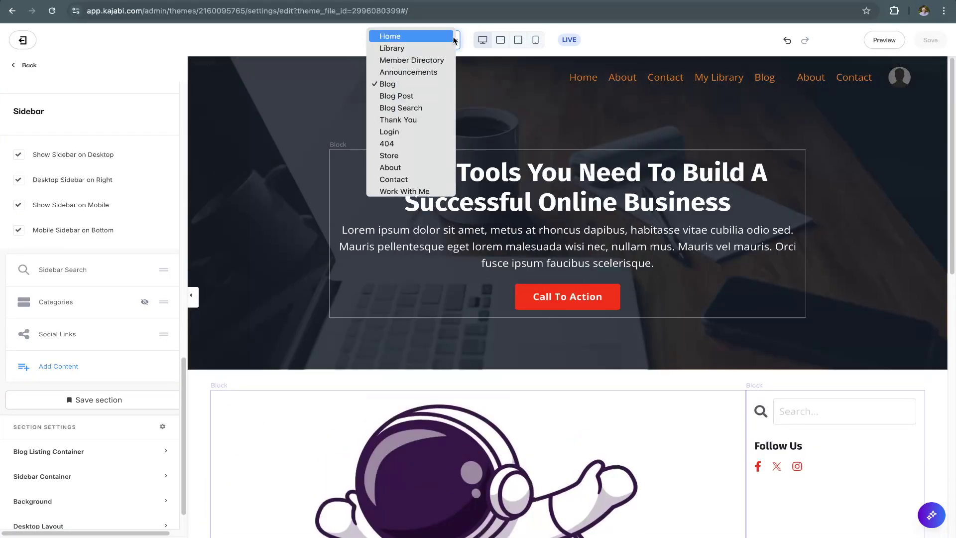
click(421, 96)
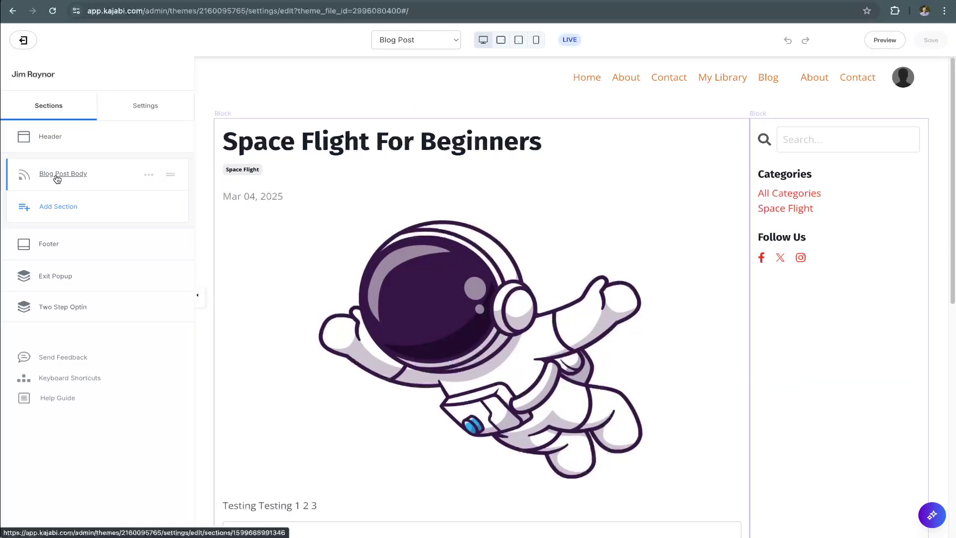
click(84, 174)
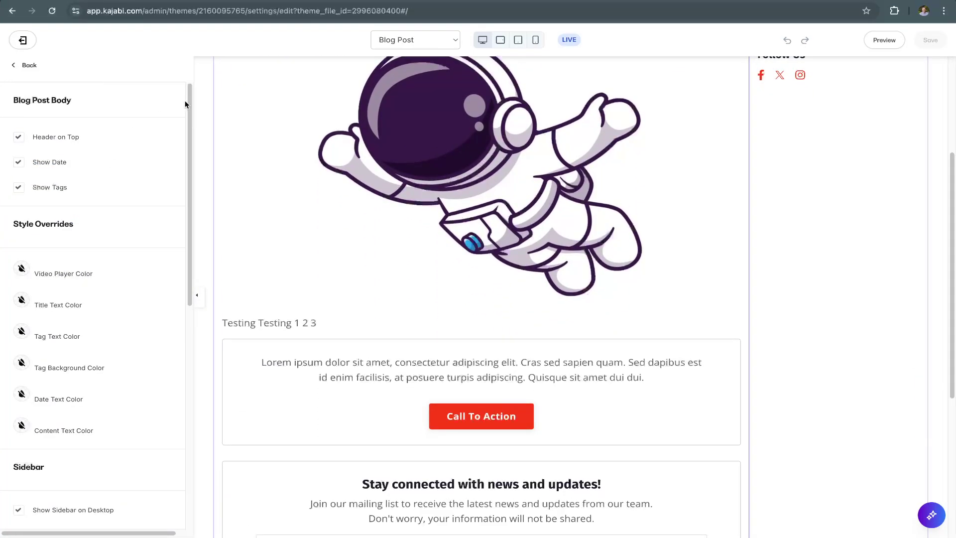
drag(186, 101, 177, 324)
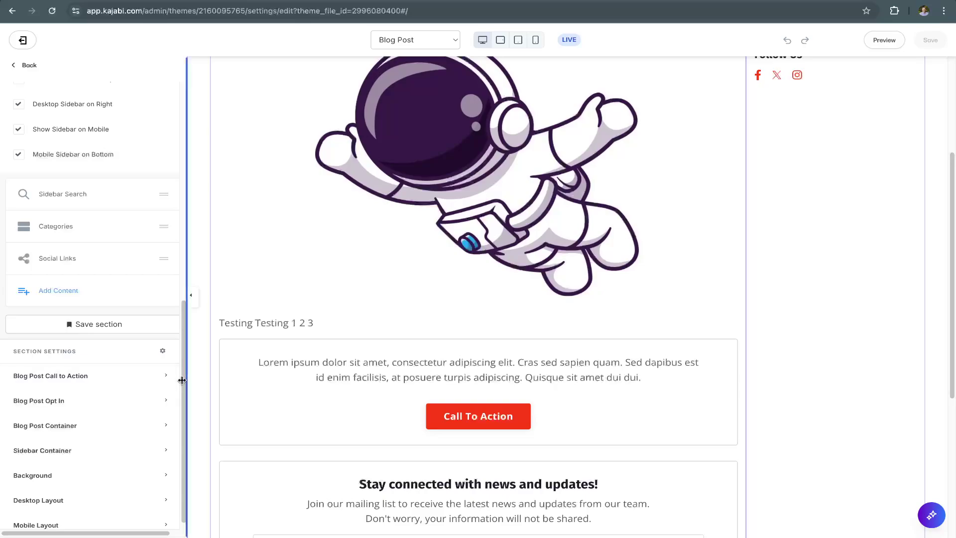
drag(182, 384, 89, 86)
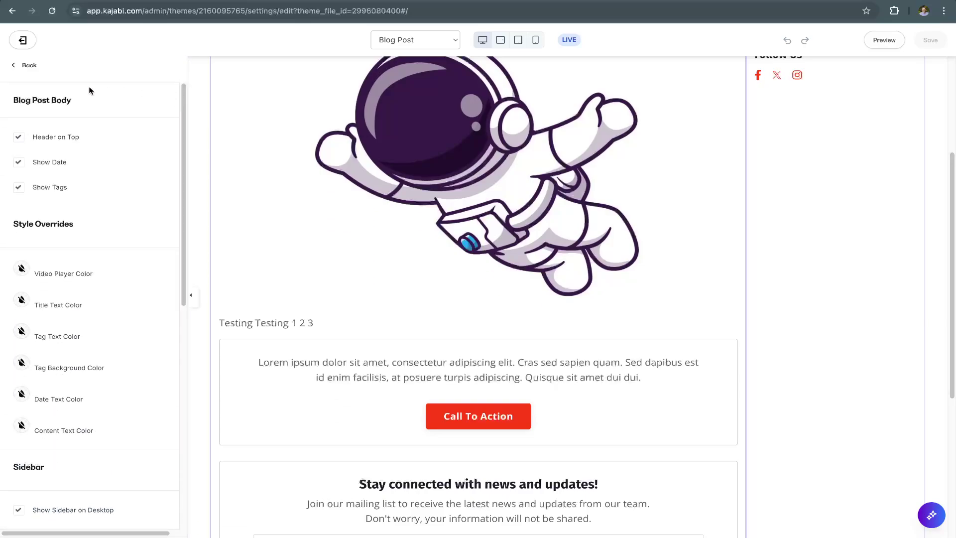
click(29, 65)
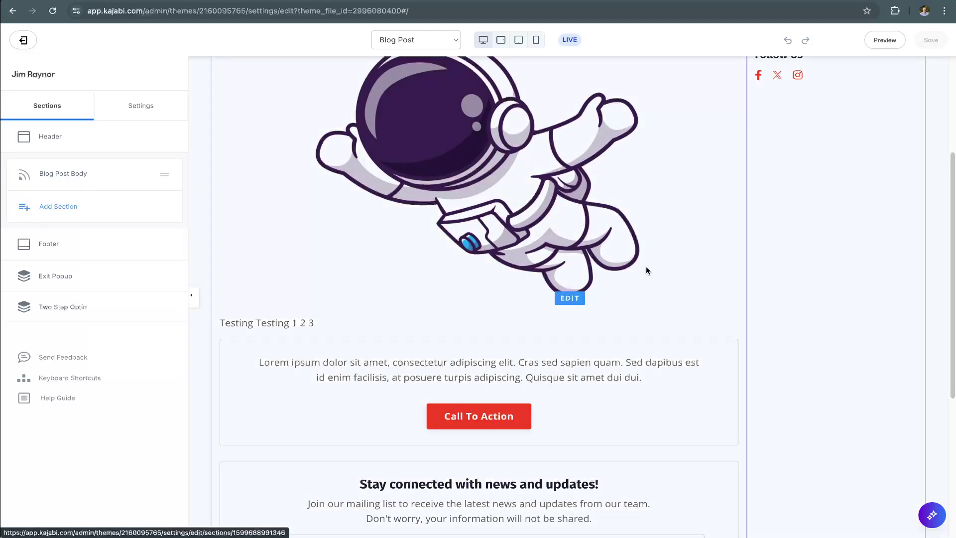
- Examine the blog post's layout, including its title, image, body text, call to action and opt-in form
scroll(645, 265, up, 4)
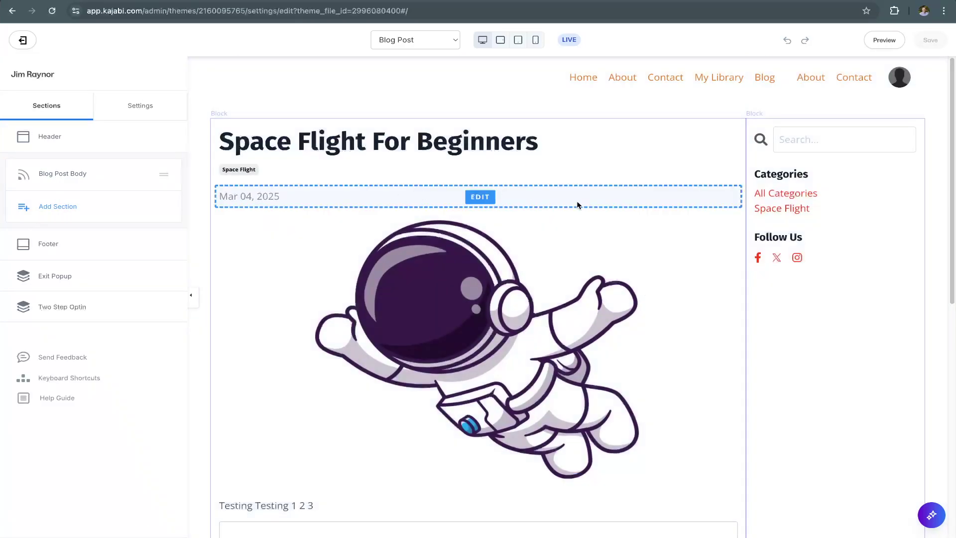
scroll(486, 269, down, 1)
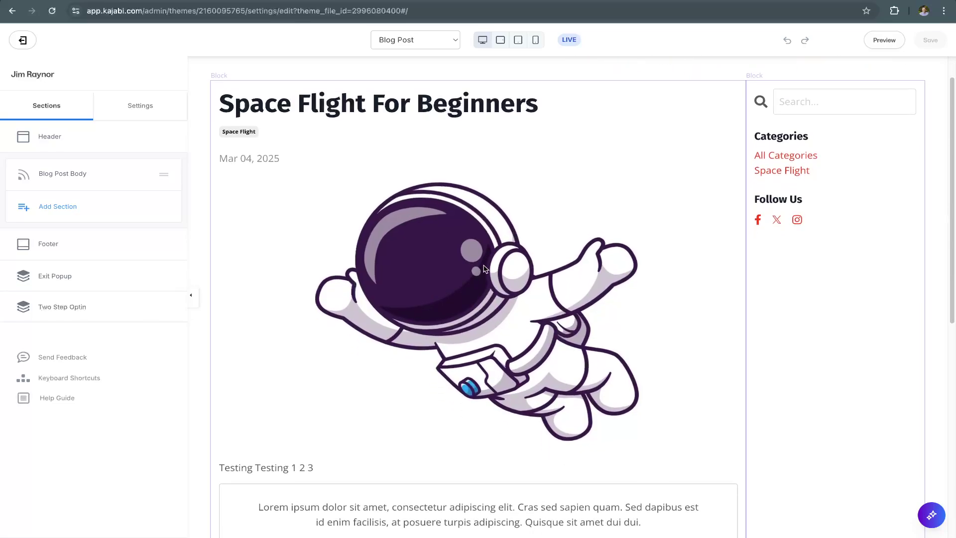
drag(320, 467, 283, 467)
scroll(476, 225, down, 3)
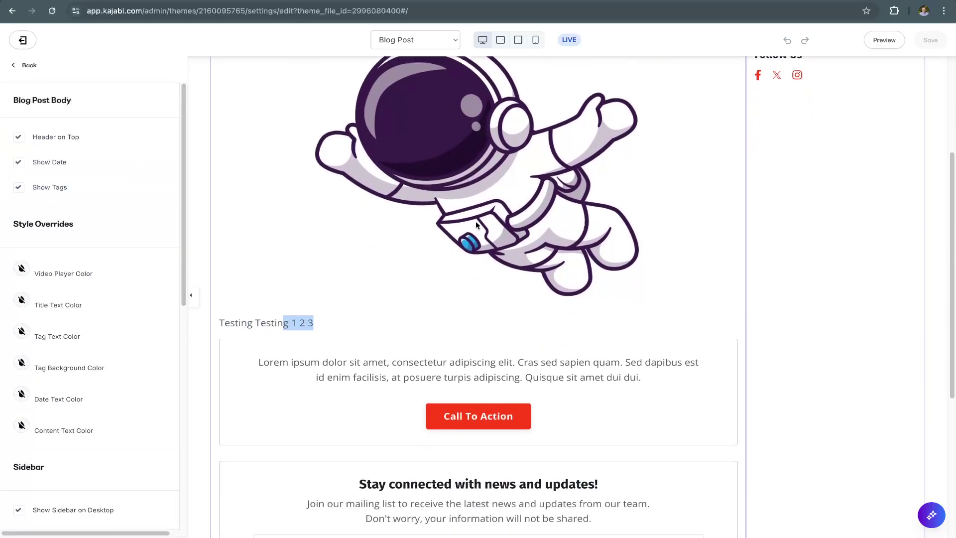
scroll(445, 172, down, 2)
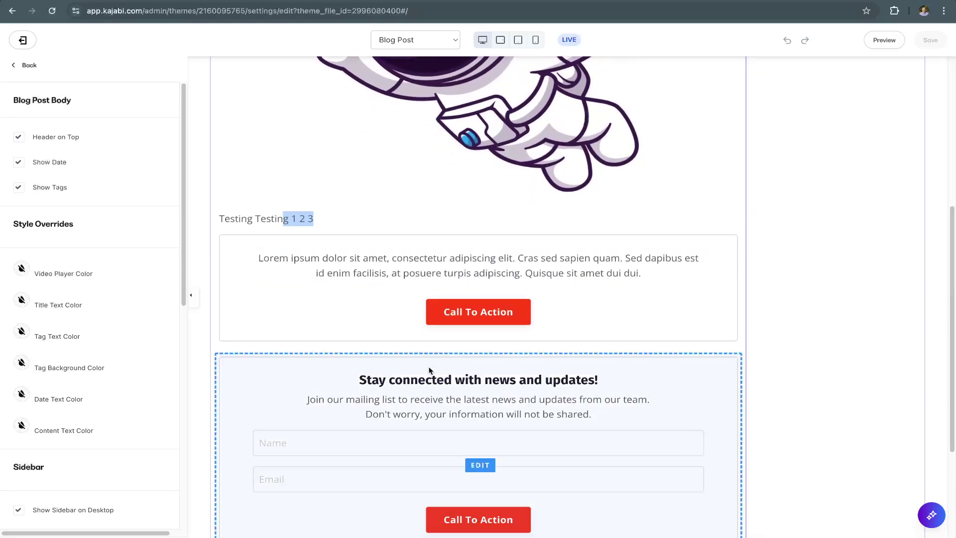
scroll(348, 348, down, 1)
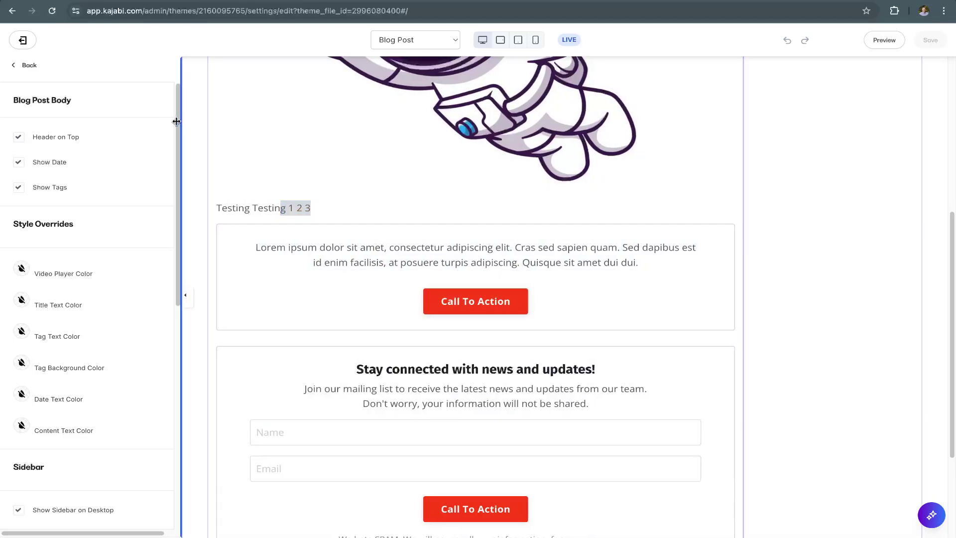
- Turn off Show Call to Action in the Blog Post Body's Blog Post Call to Action settings
scroll(97, 344, down, 1)
scroll(96, 359, down, 10)
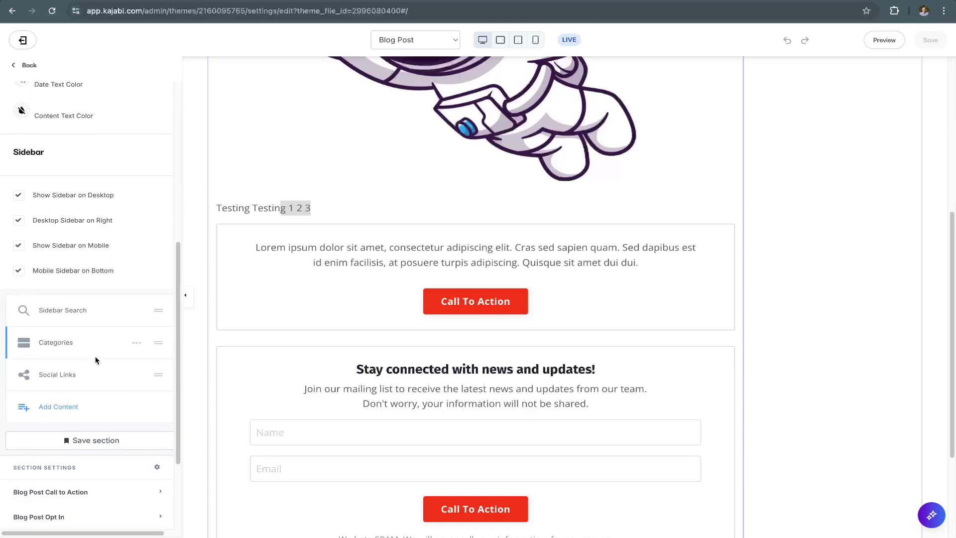
scroll(96, 360, down, 5)
click(64, 366)
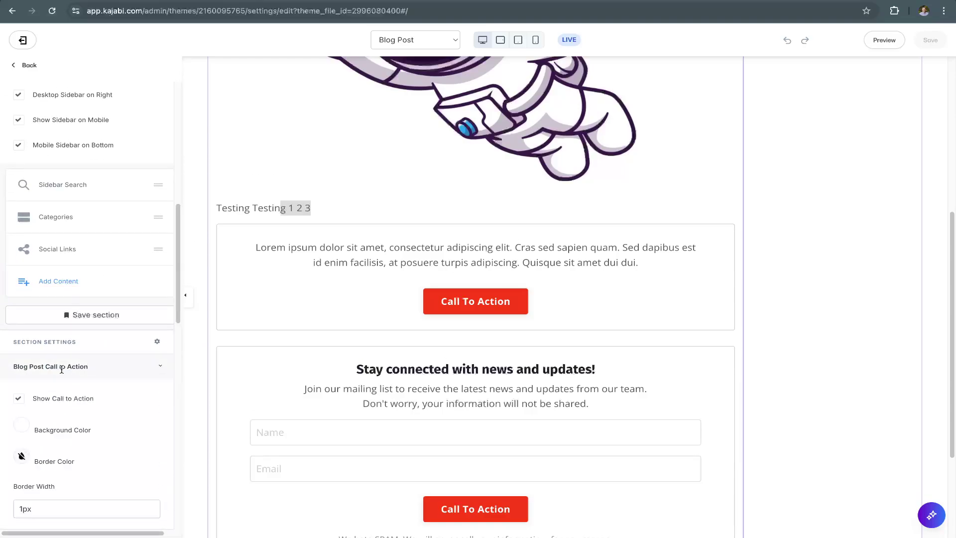
click(17, 400)
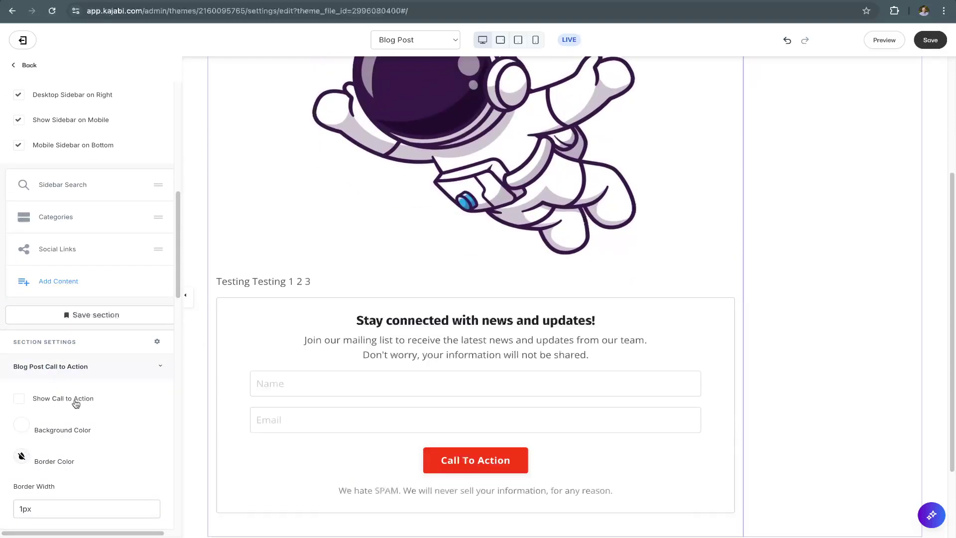
click(96, 377)
- Turn the blog post's Show Opt In setting off and back on, and check the opt-in form beneath the post
click(82, 394)
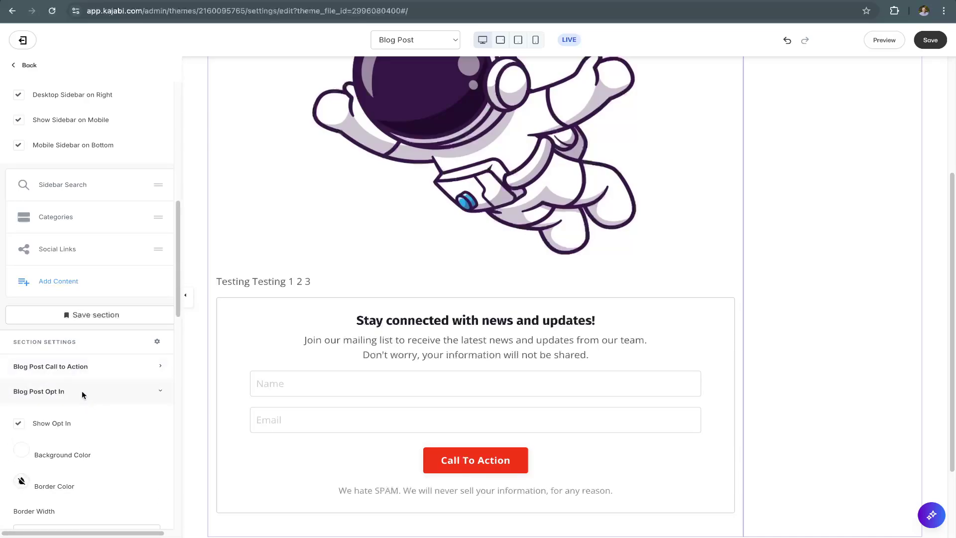
click(20, 423)
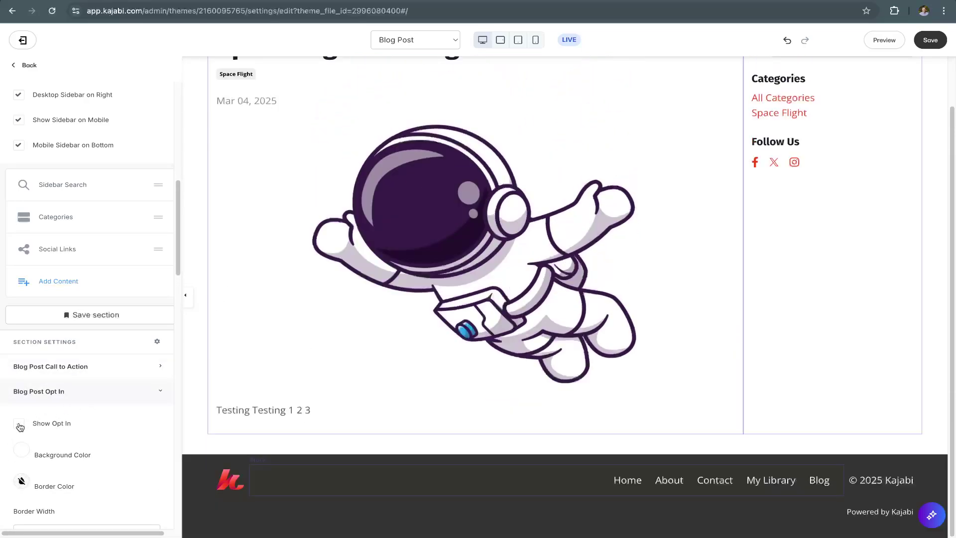
click(19, 425)
scroll(342, 432, down, 3)
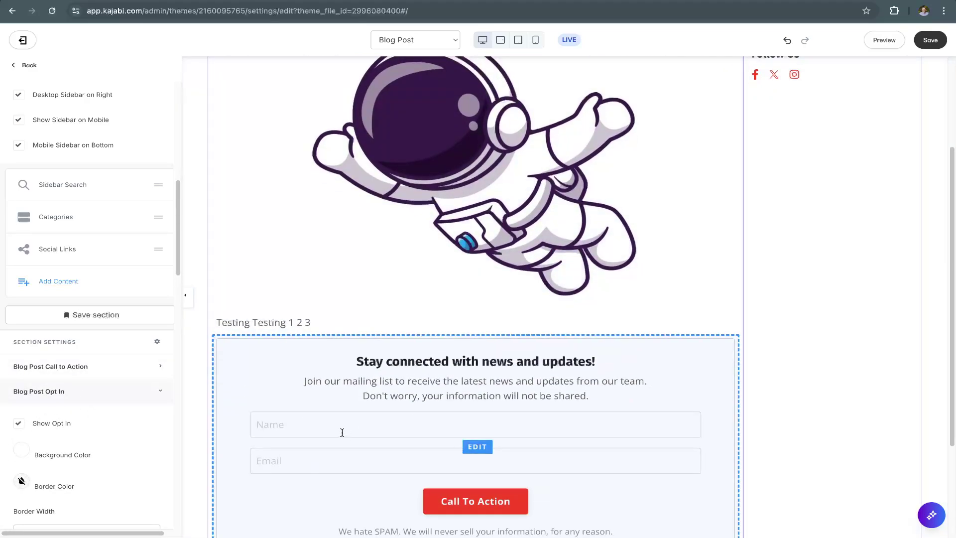
scroll(474, 382, down, 3)
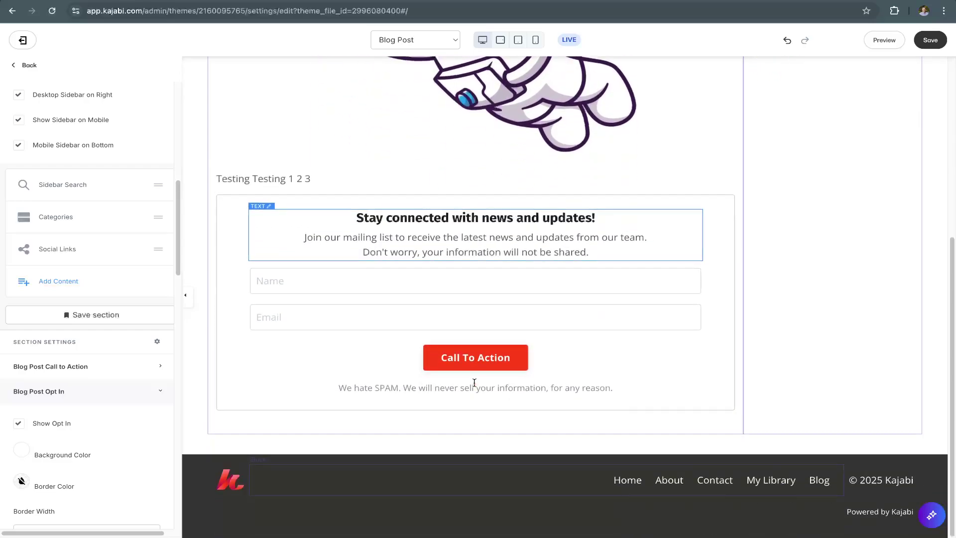
- Review the blog post from its title down to the body text and save the Blog Post page changes
scroll(474, 381, up, 6)
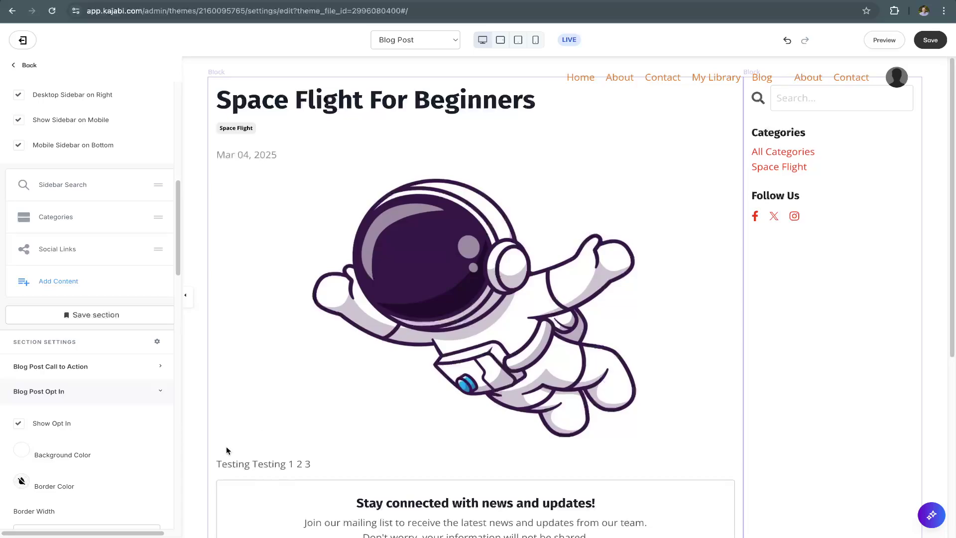
drag(259, 467, 521, 293)
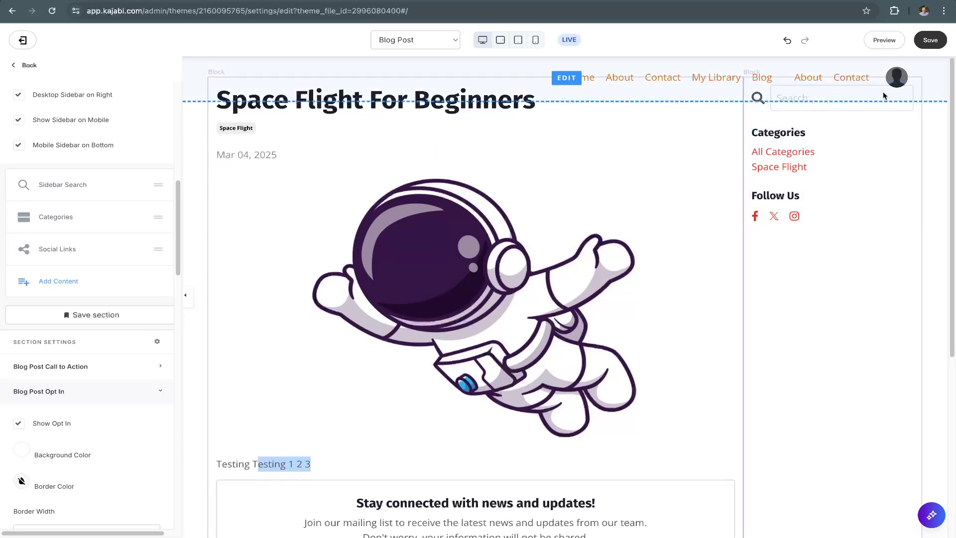
click(931, 41)
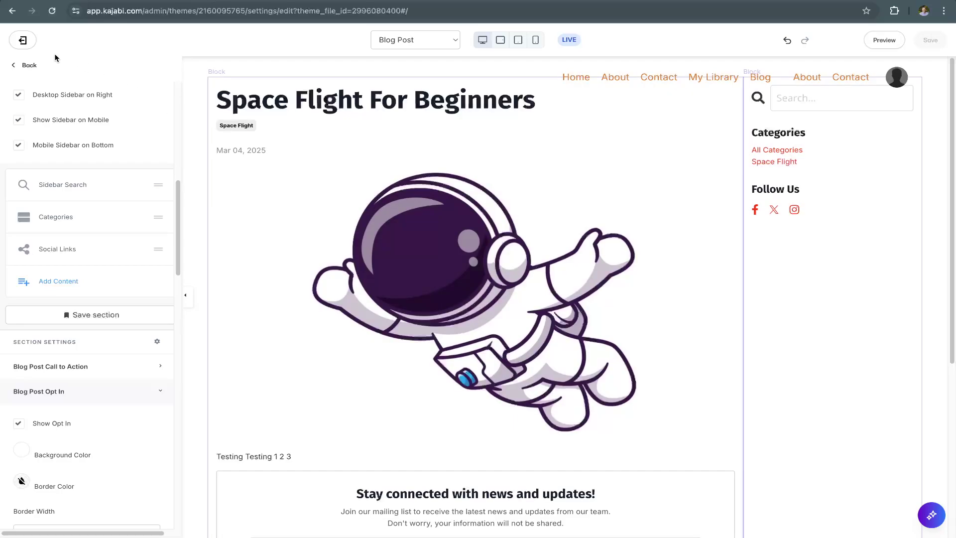
- Switch the editor to the Blog page and look over the hero and the post listing beneath it
click(418, 44)
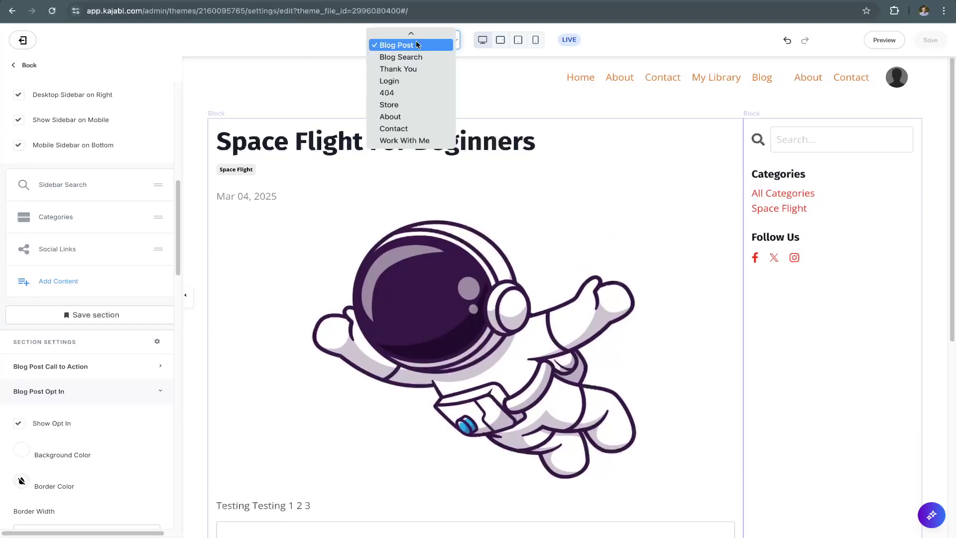
scroll(419, 58, up, 2)
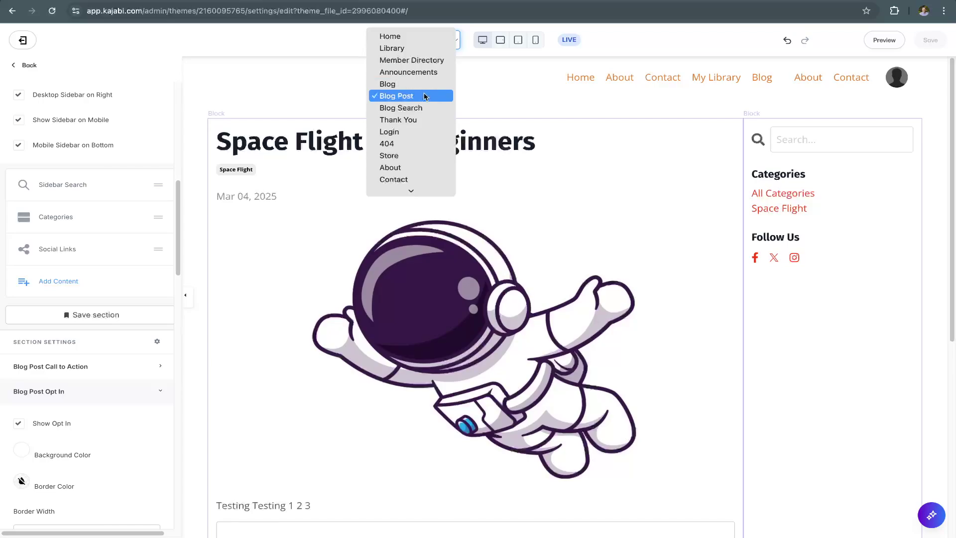
click(424, 83)
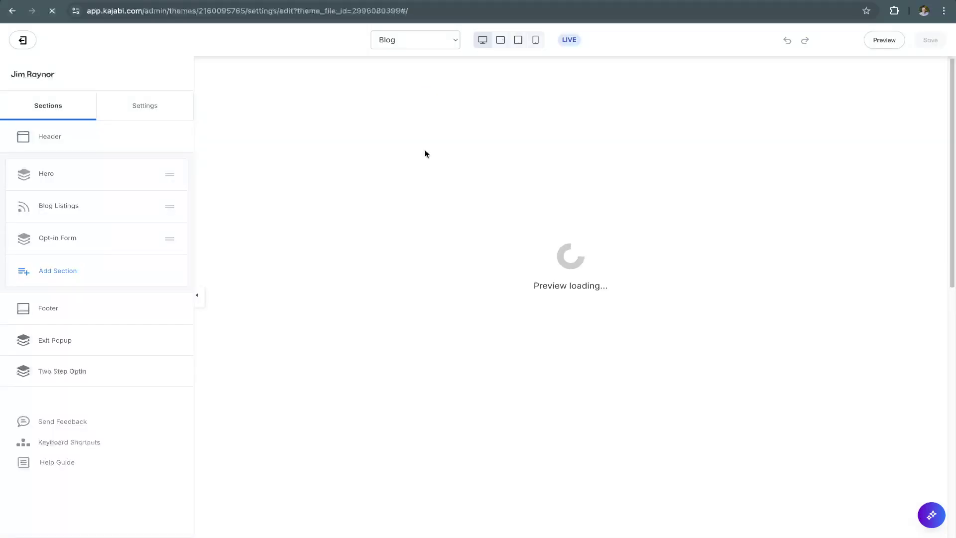
scroll(478, 357, down, 3)
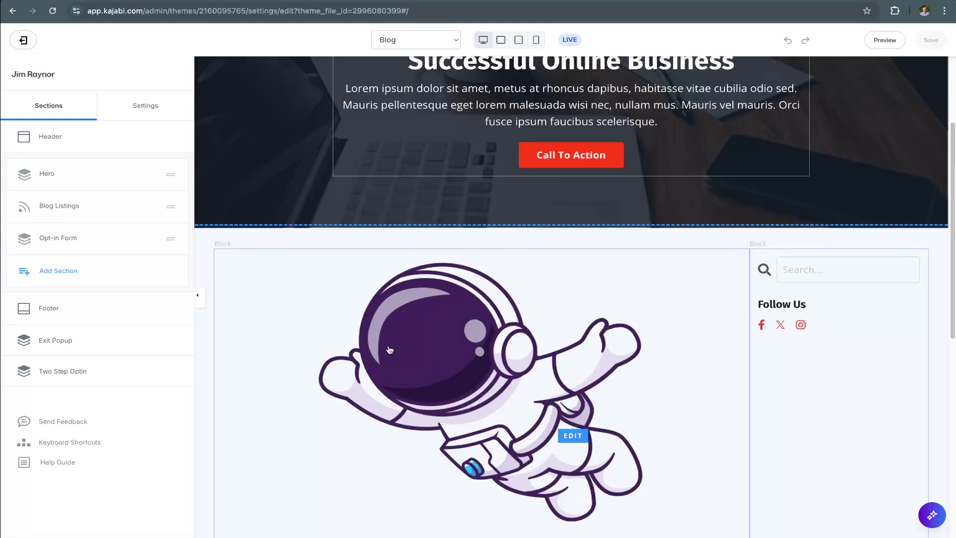
scroll(390, 350, down, 1)
scroll(299, 343, down, 3)
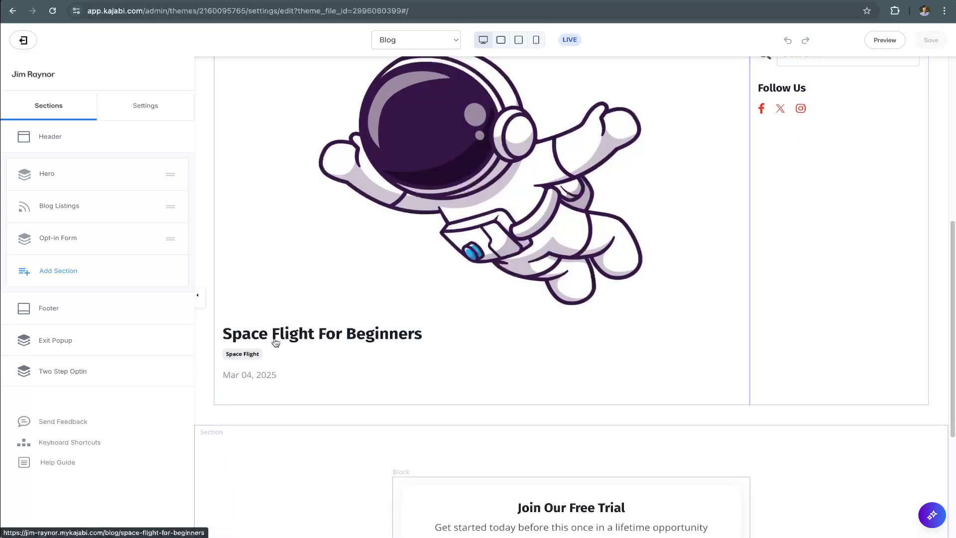
- Check the Layout Style options in the Blog Listings section, keep List, and exit the page editor
click(425, 296)
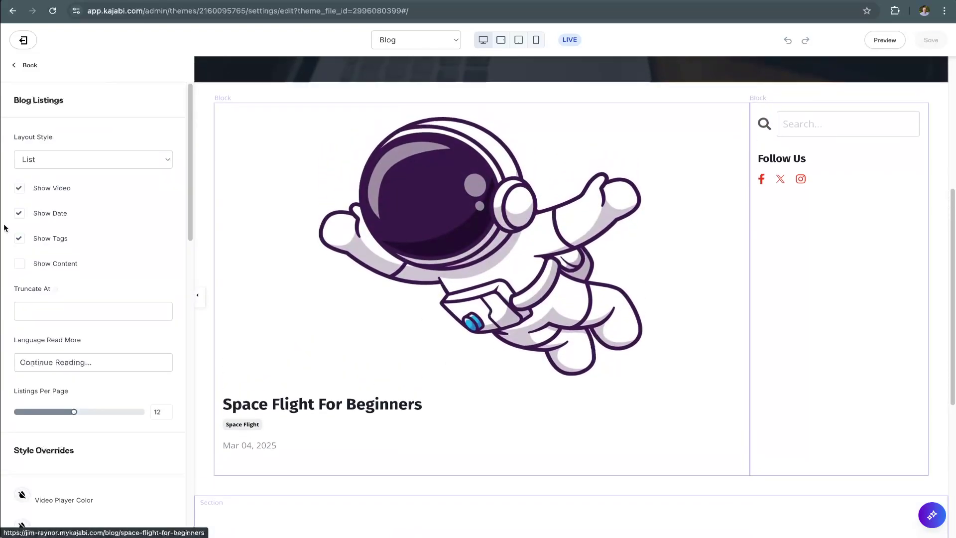
click(55, 158)
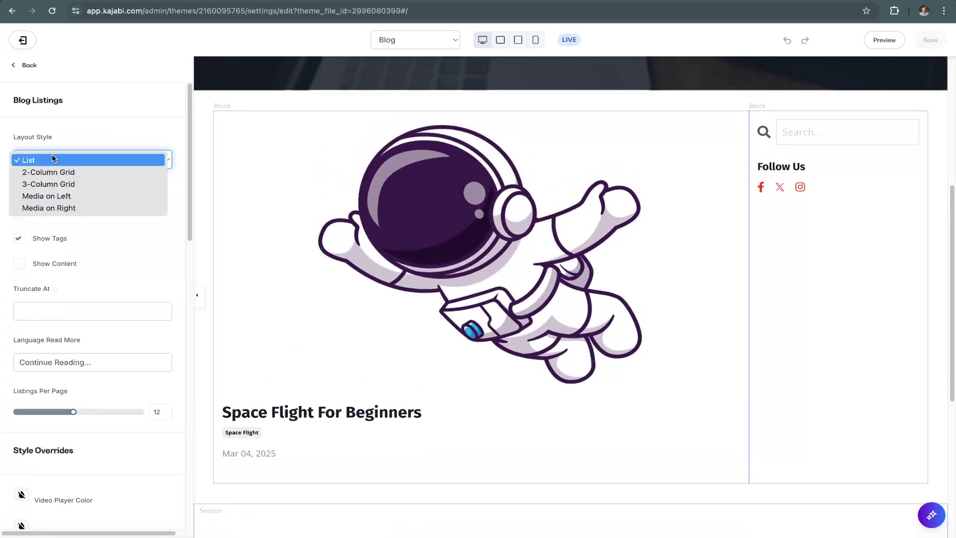
click(100, 141)
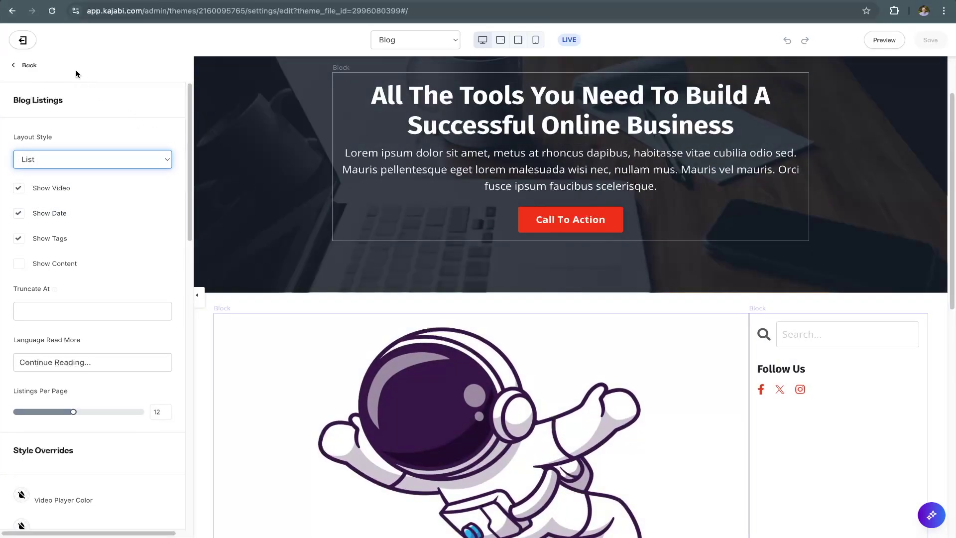
click(23, 39)
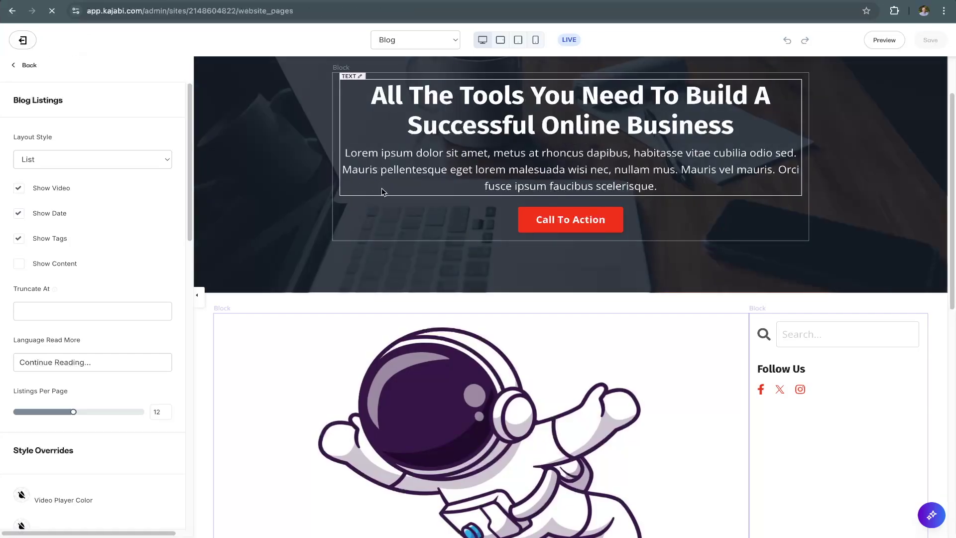